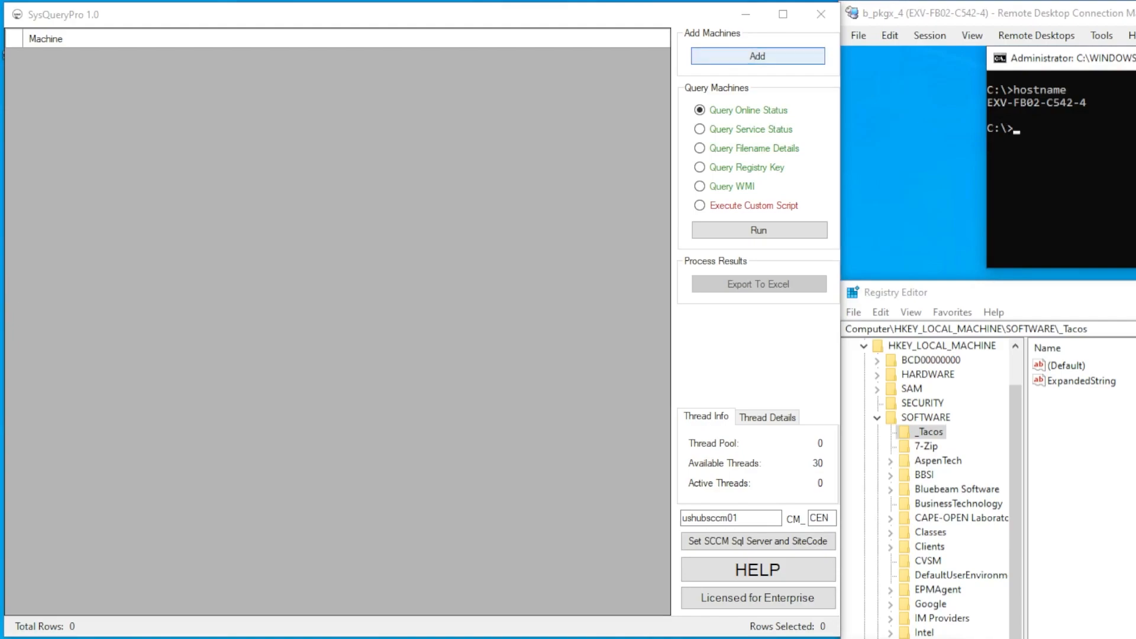
Add machine EXV-FB02-C542-4 and confirm it is online at 10.3.36.150 running Win 10 Ent
left_click(758, 56)
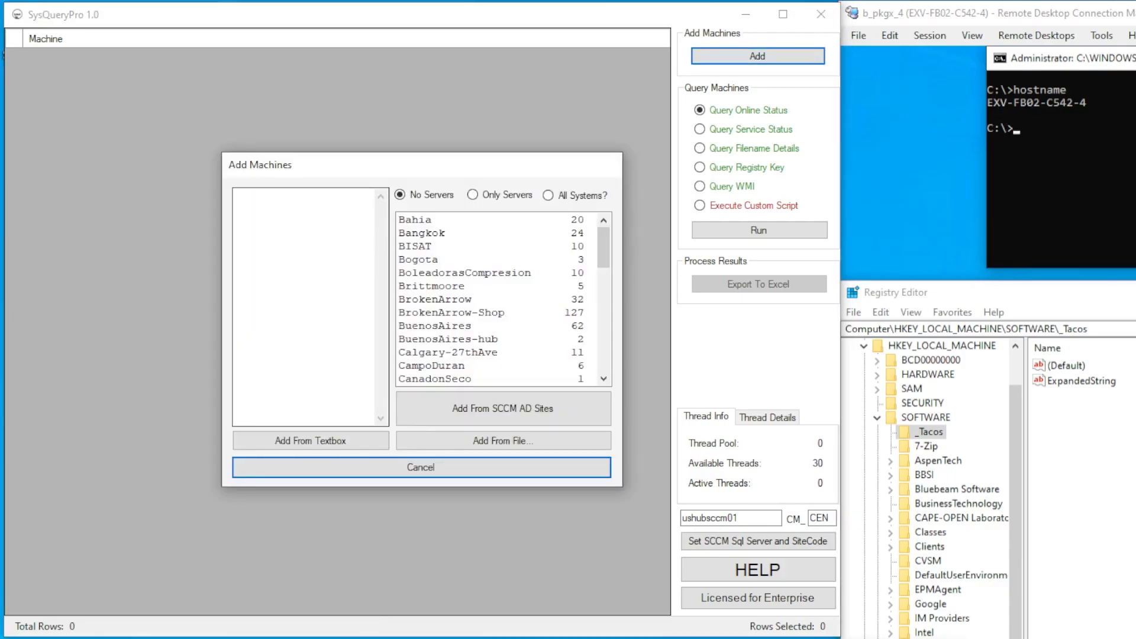
left_click(290, 242)
type("EXV-FB02-C542-4")
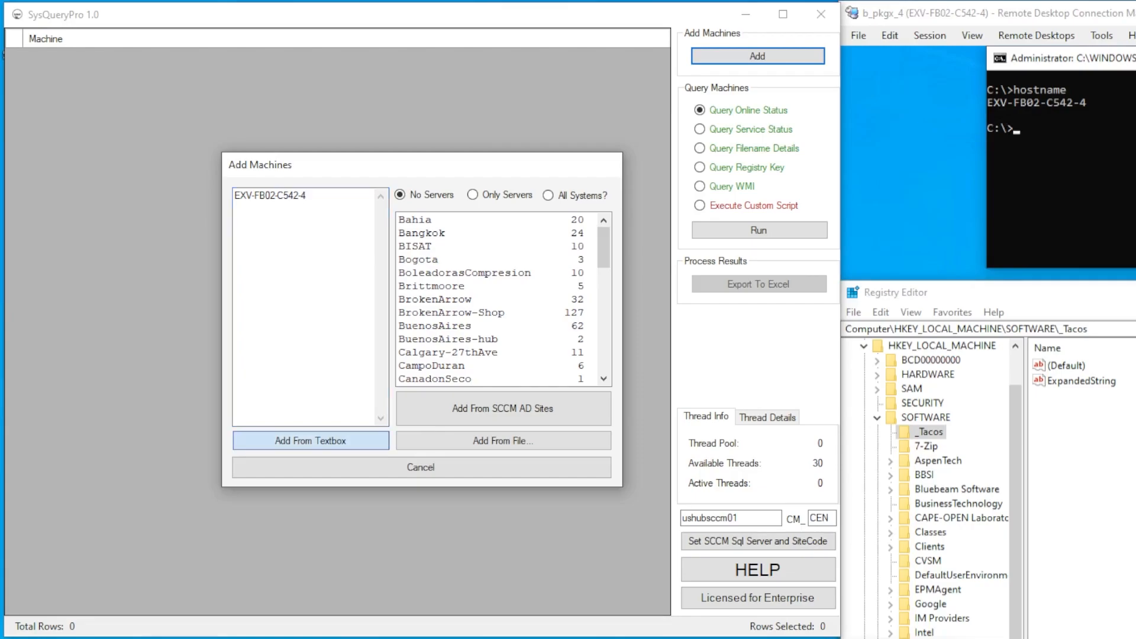
left_click(310, 441)
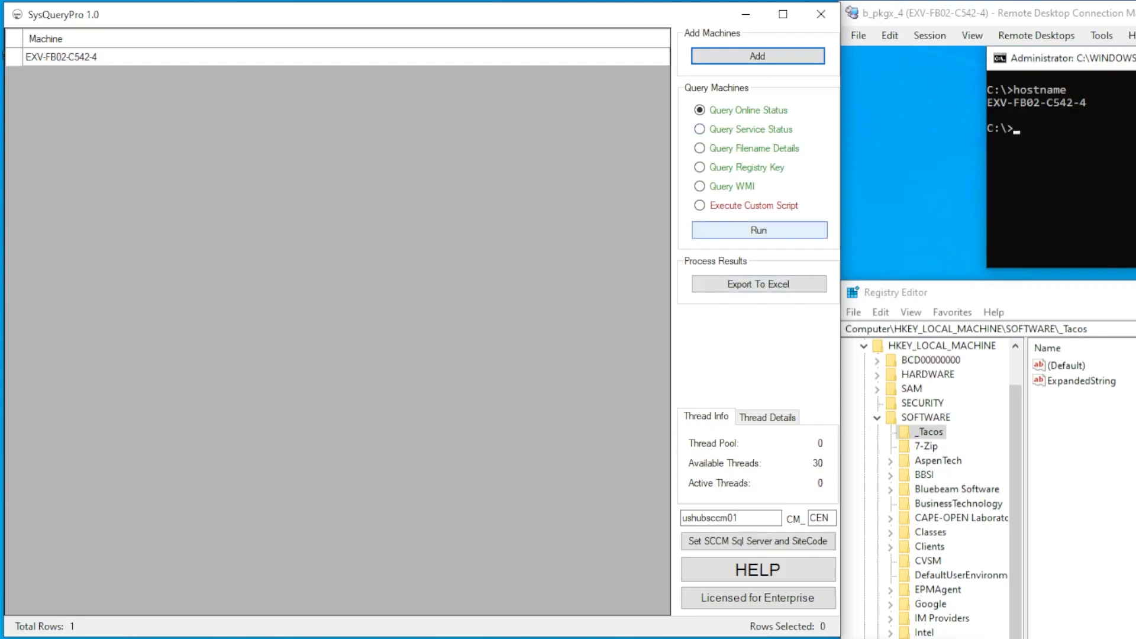
left_click(760, 230)
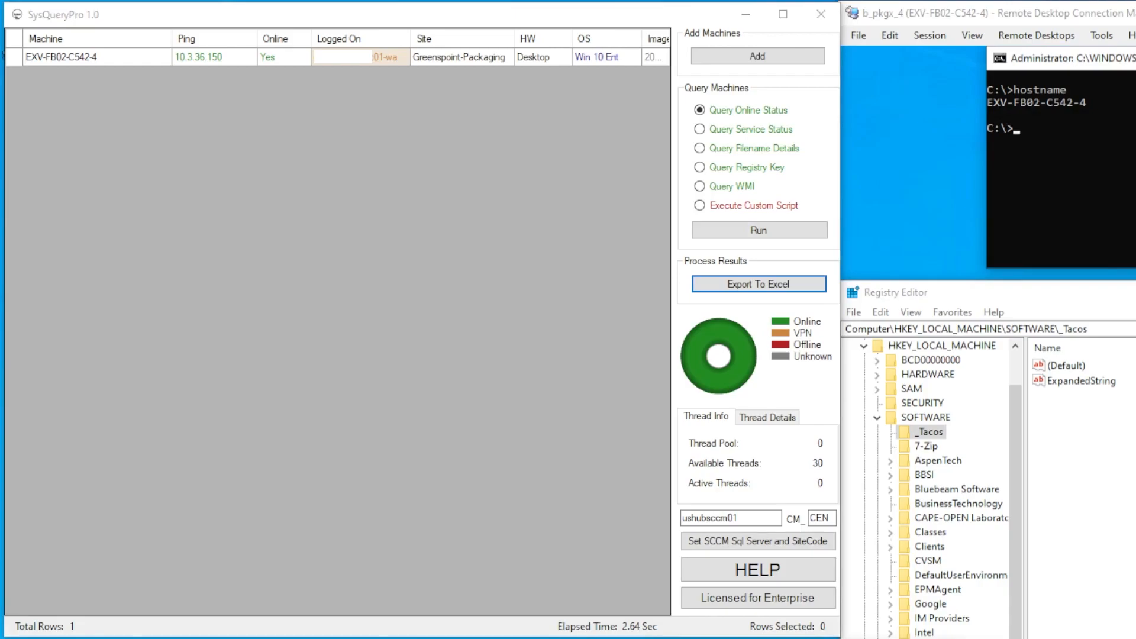
Load the five machines from the Desktop\test computers file into the grid, making 6 rows
left_click(758, 56)
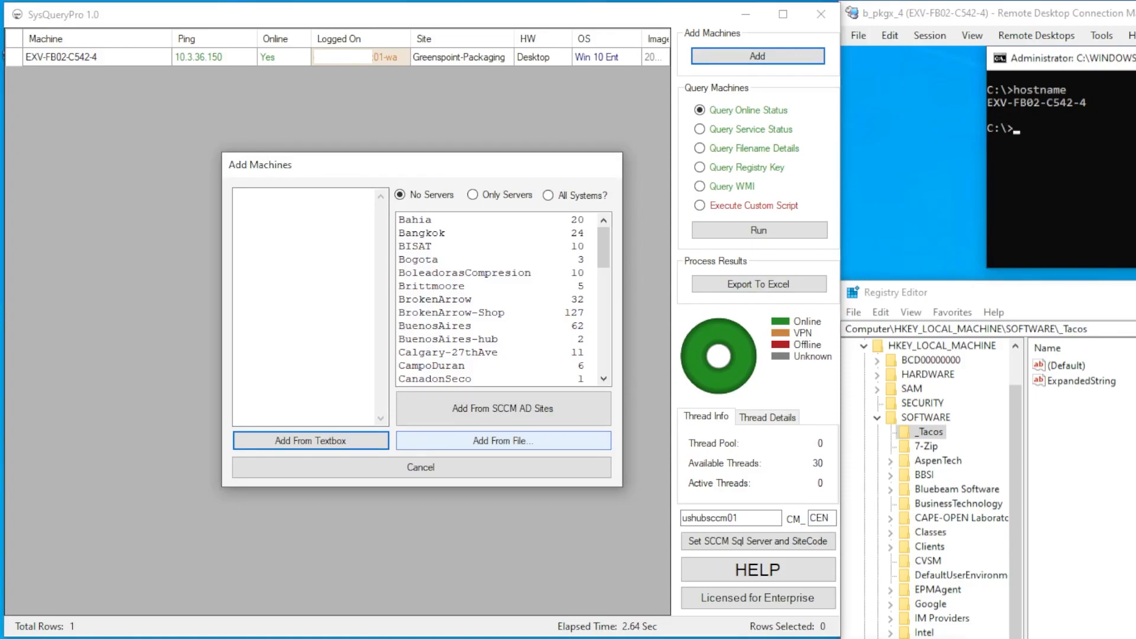
left_click(503, 440)
key("Return")
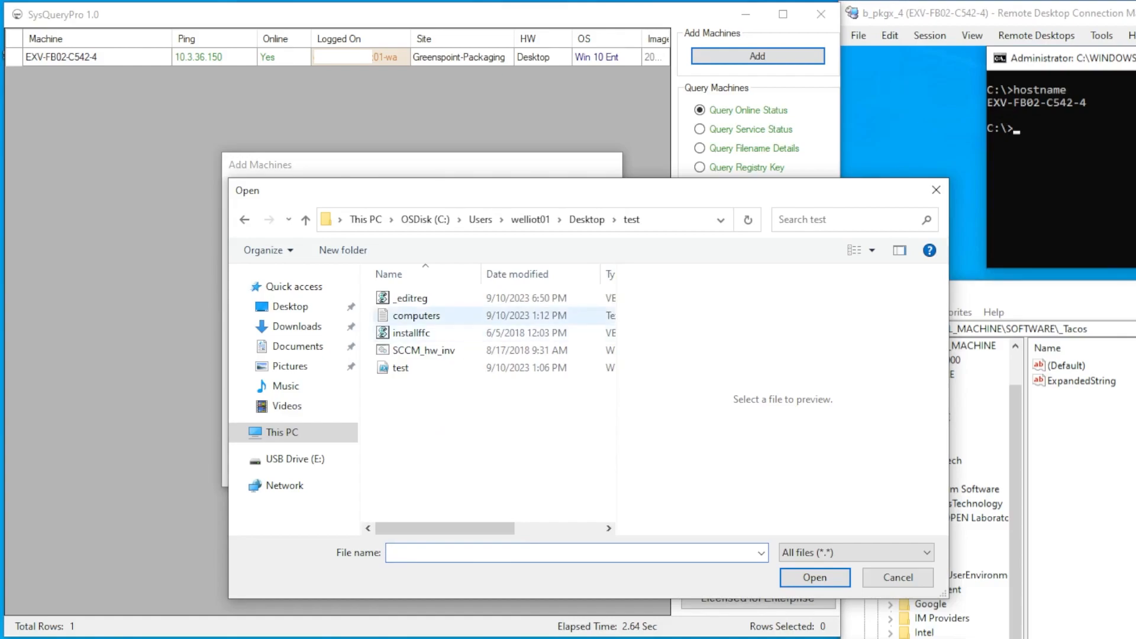
left_click(417, 316)
left_click(722, 311)
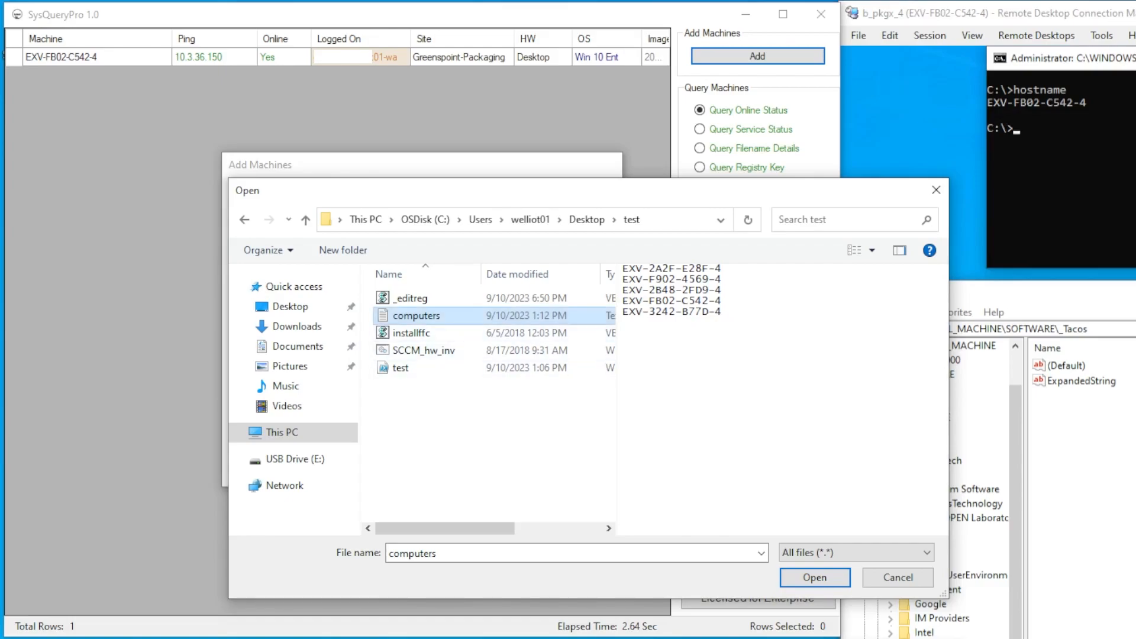
left_click(815, 578)
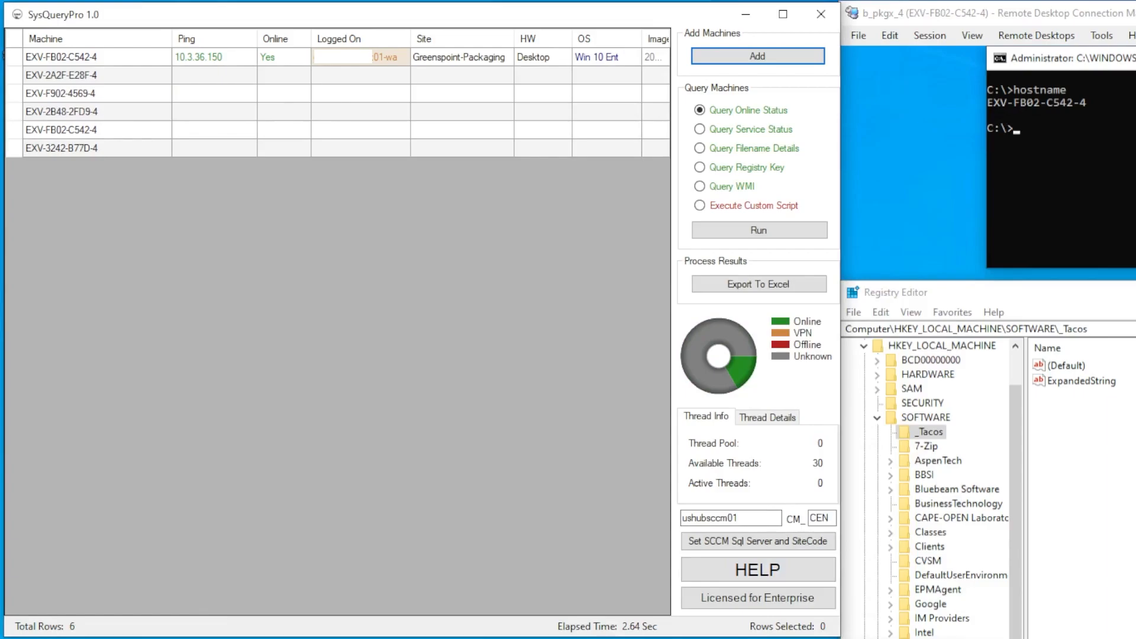
Check online status for all six listed machines
left_click(62, 58)
left_click(61, 131)
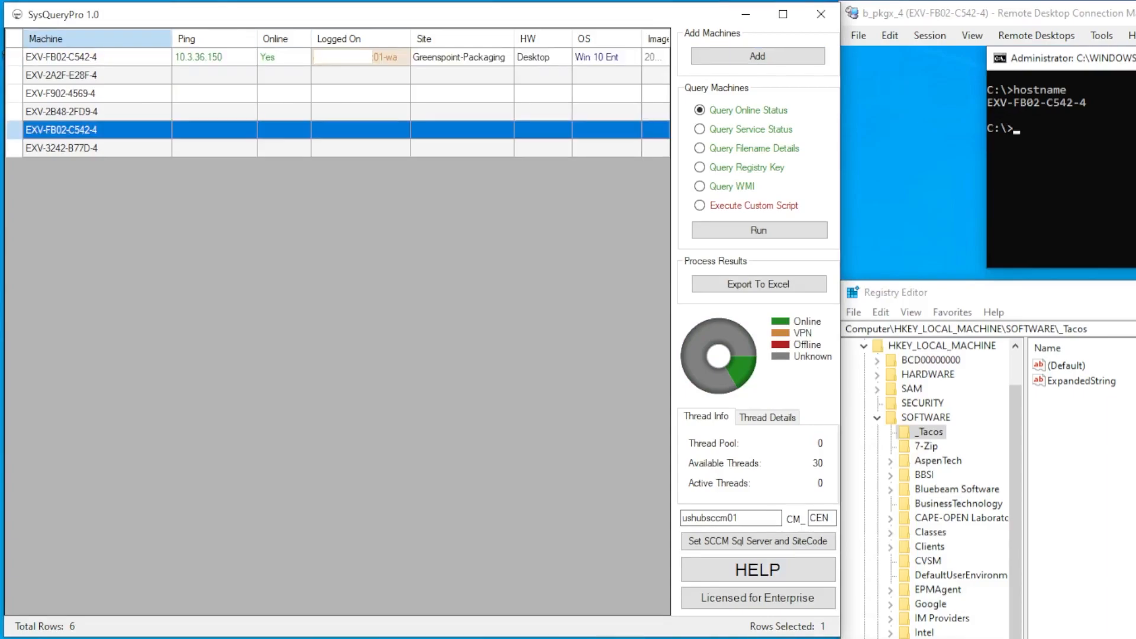
left_click(759, 230)
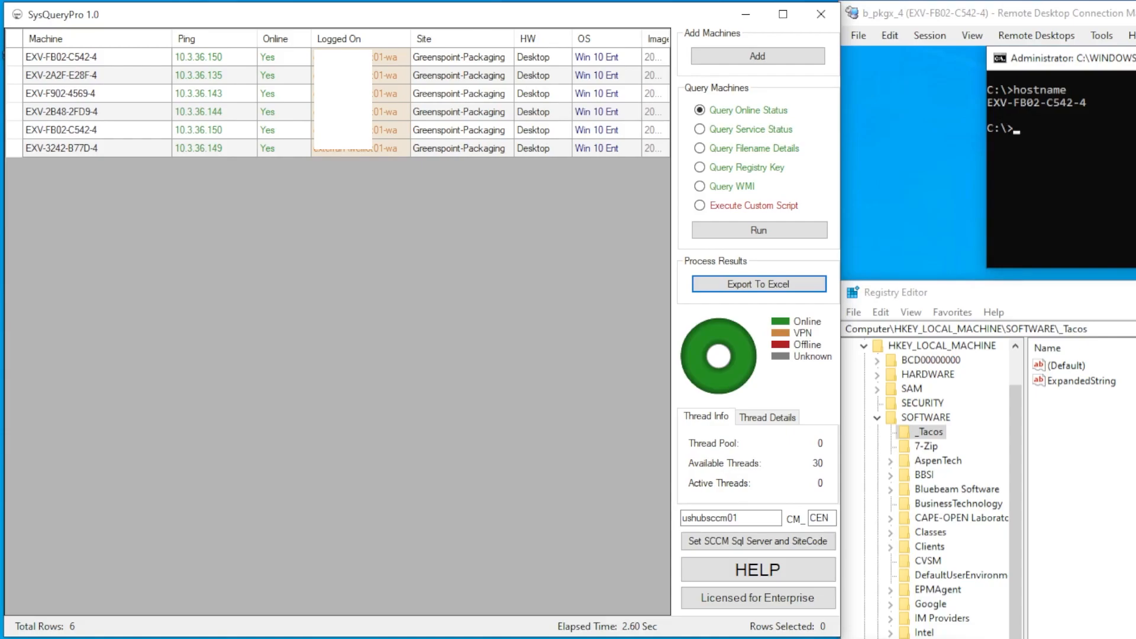
Remove the duplicate EXV-FB02-C542-4 entry, leaving five online machines
left_click(62, 130)
left_click(62, 58, "ctrl")
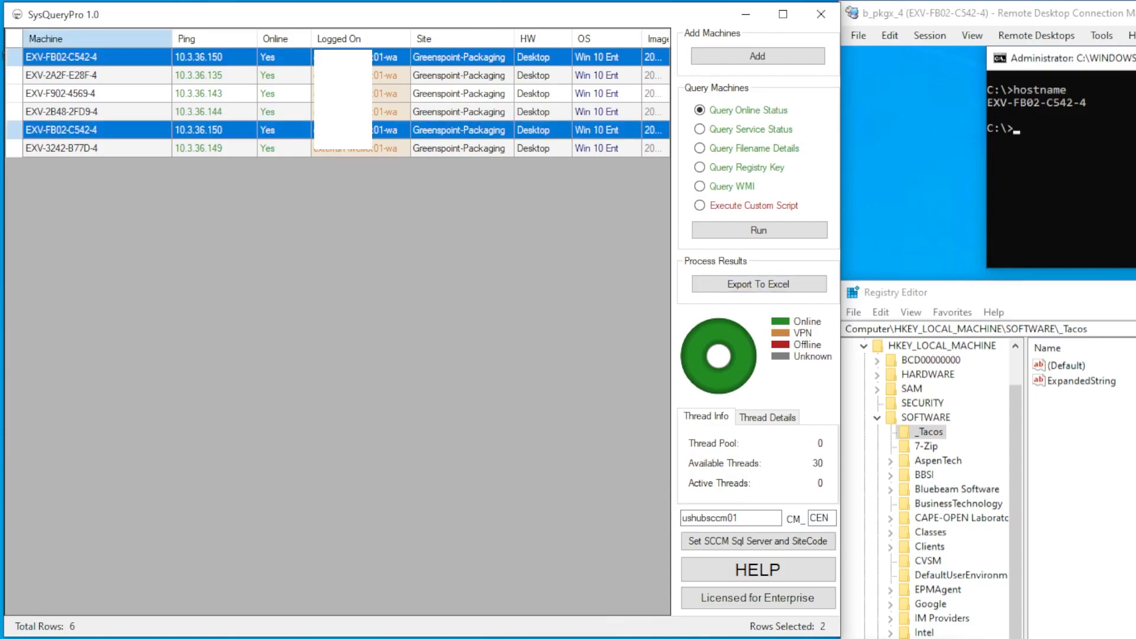
left_click(284, 93)
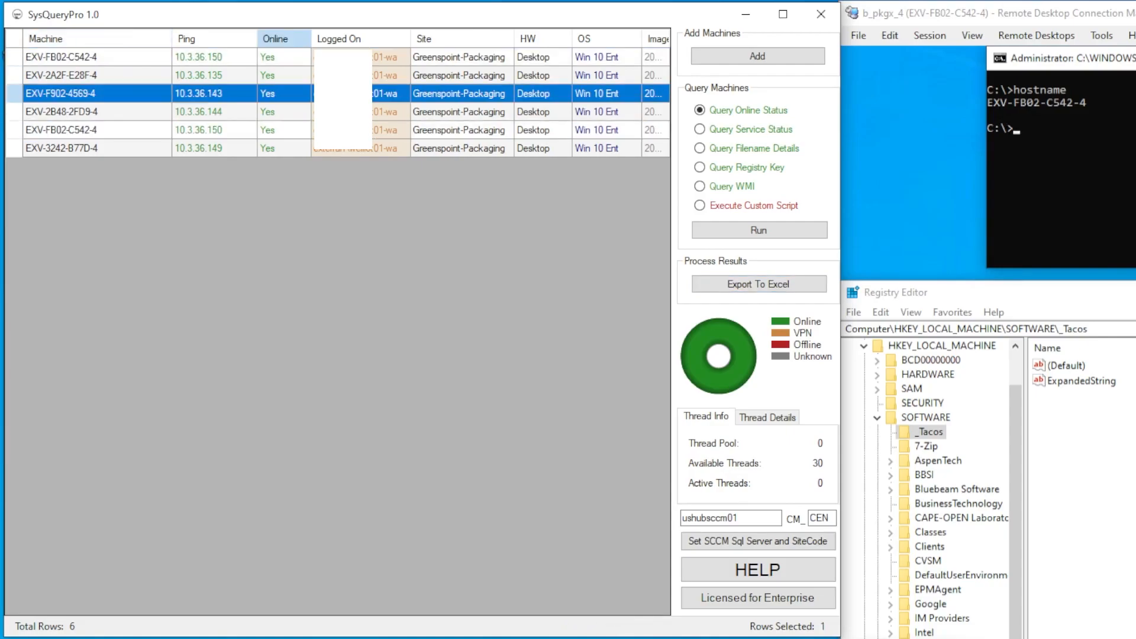
right_click(118, 112)
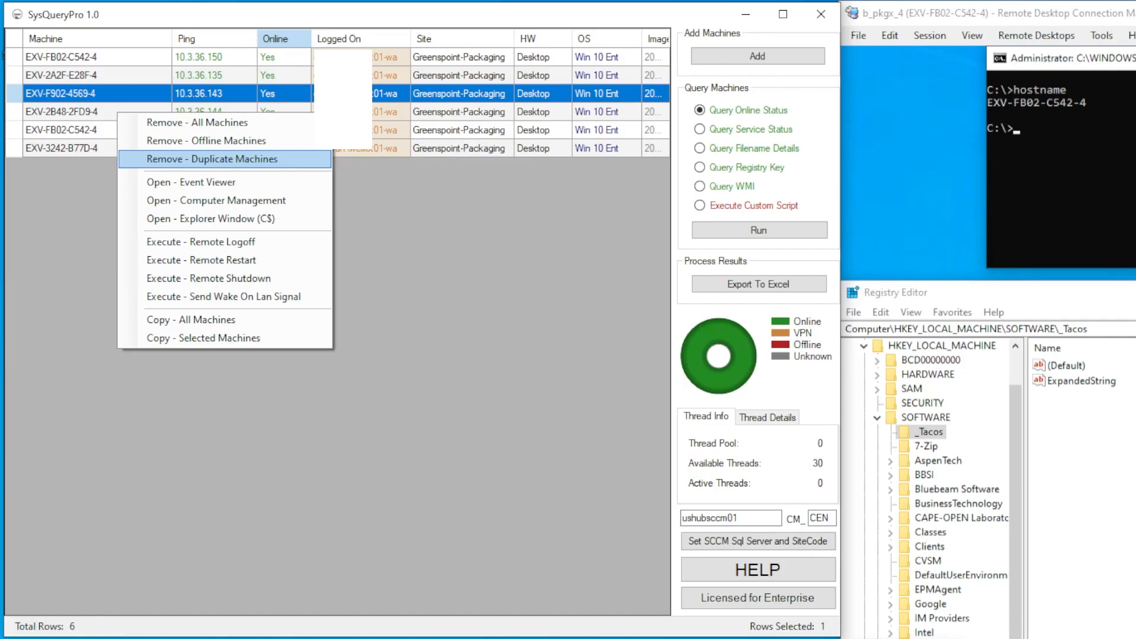
left_click(212, 158)
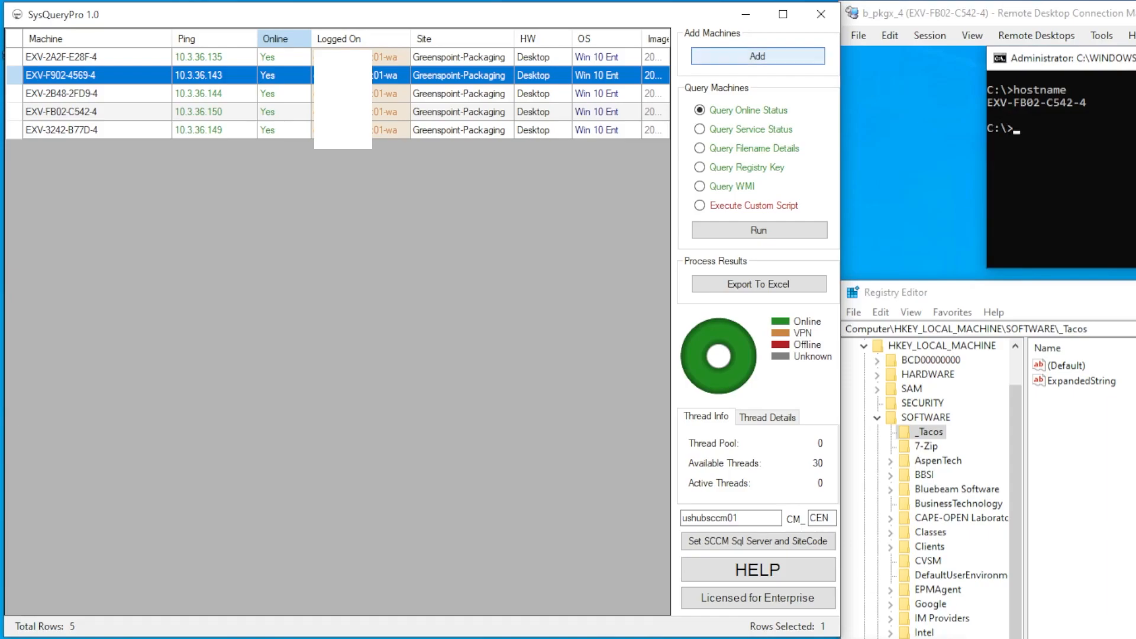
Add all systems from the VPN-NA (695) and VPN-SA (119) SCCM sites to the grid
left_click(757, 56)
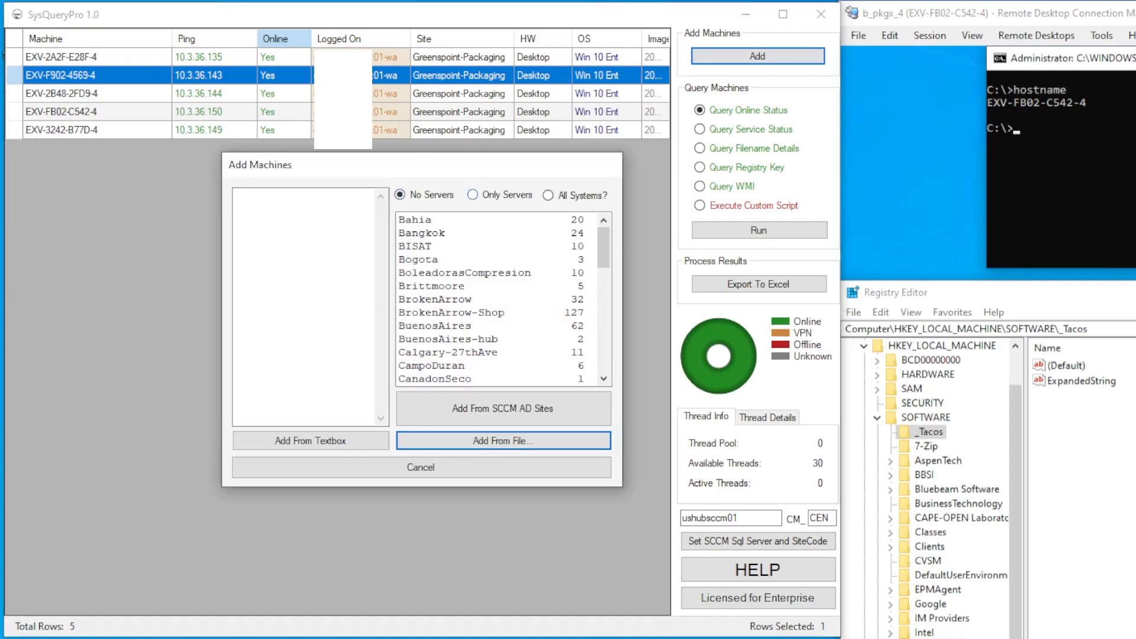
left_click(473, 195)
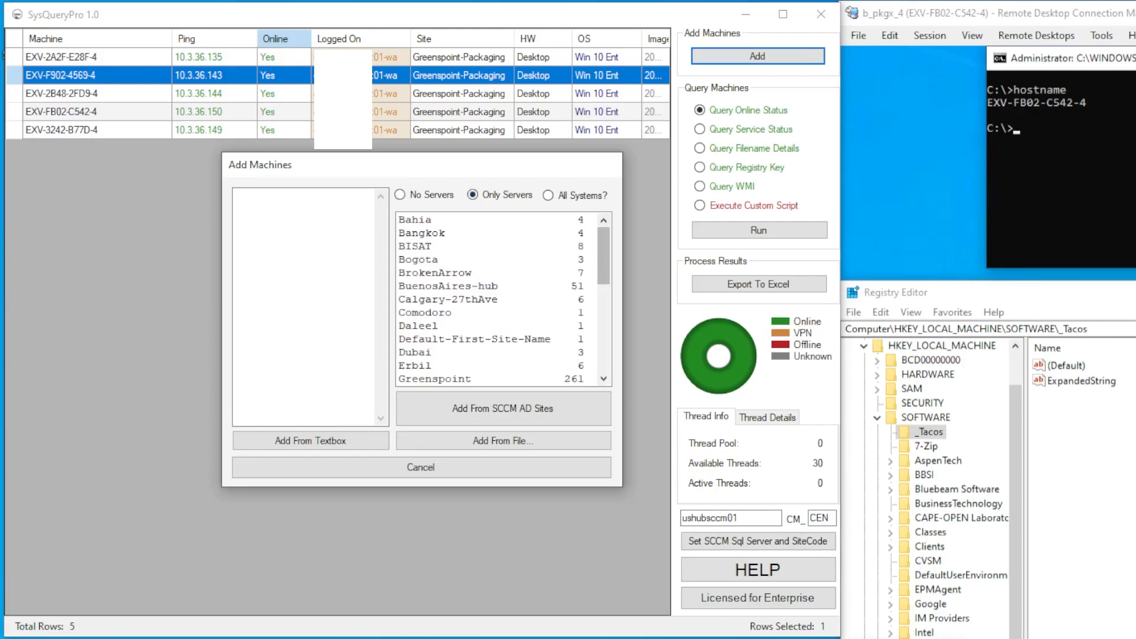
left_click(548, 195)
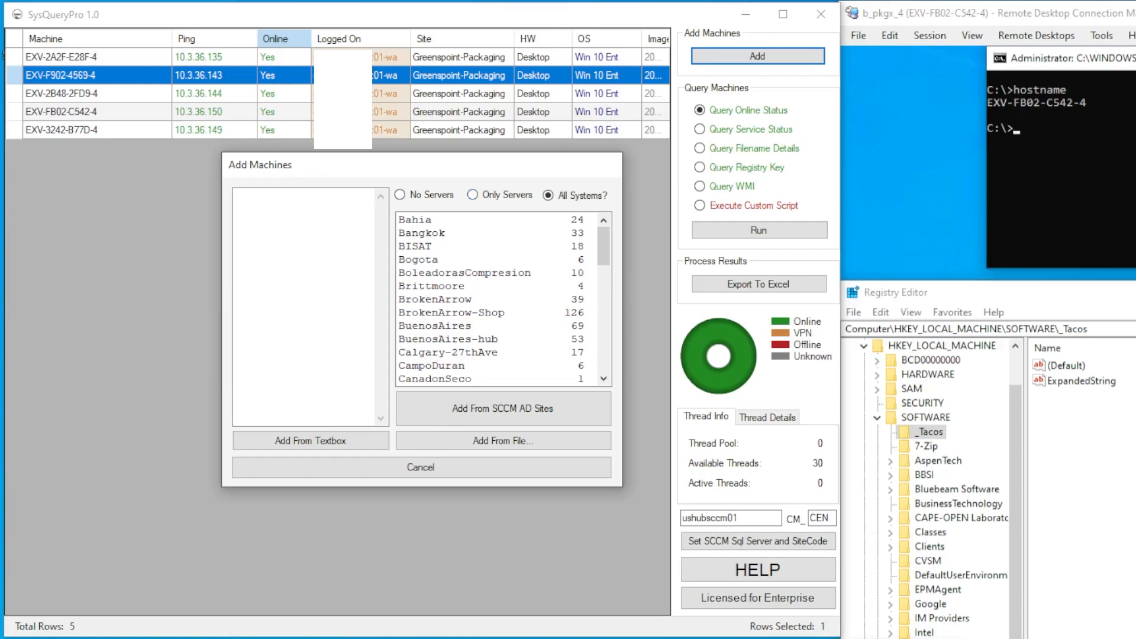
left_click_drag(604, 247, 603, 352)
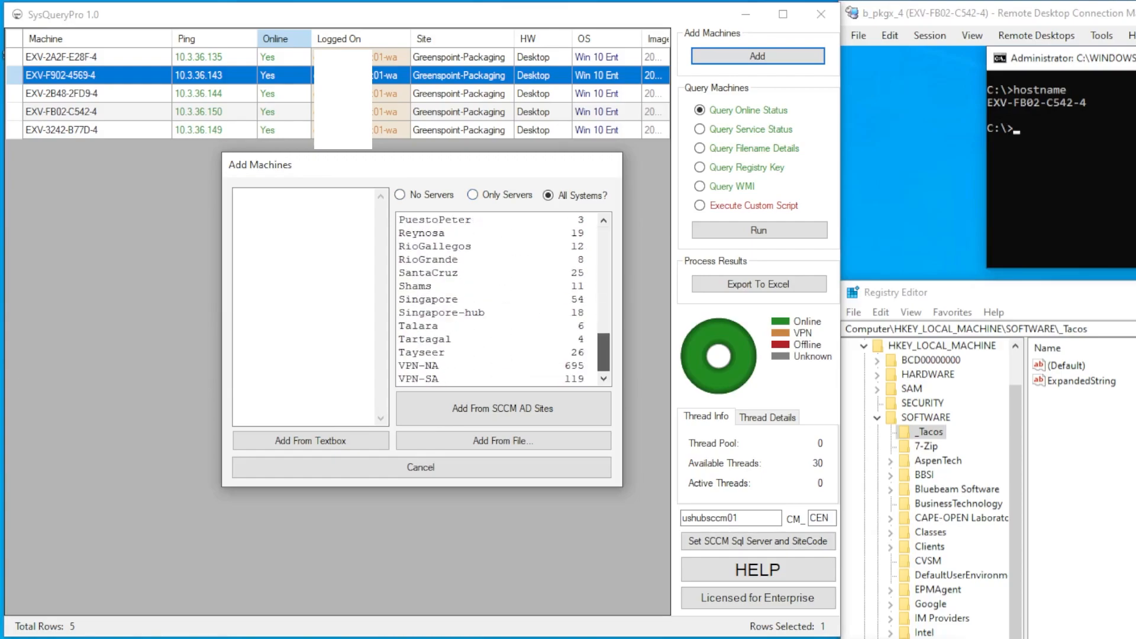
left_click(497, 366)
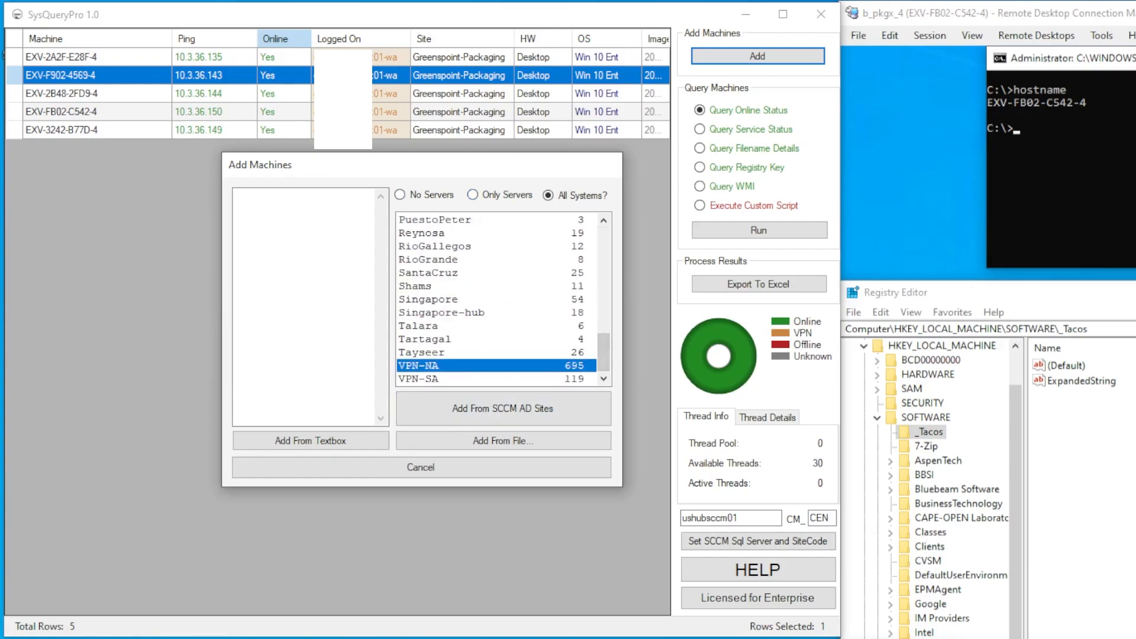
left_click(497, 379, "ctrl")
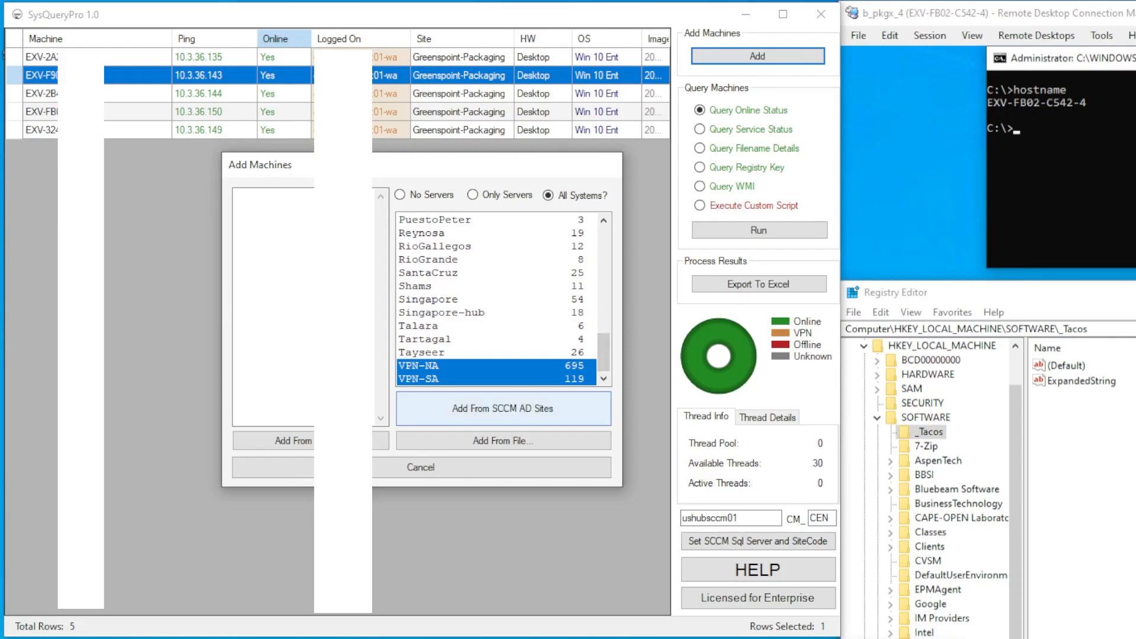
left_click(504, 408)
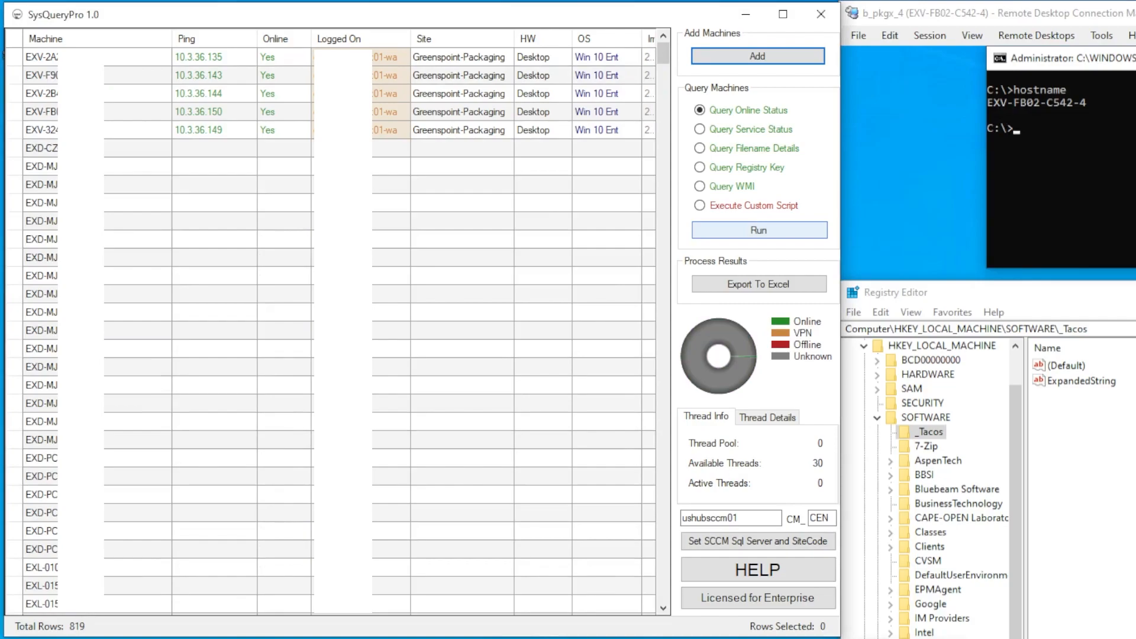
Query online status for all 819 machines and sort by the Online column, offline first
left_click(758, 229)
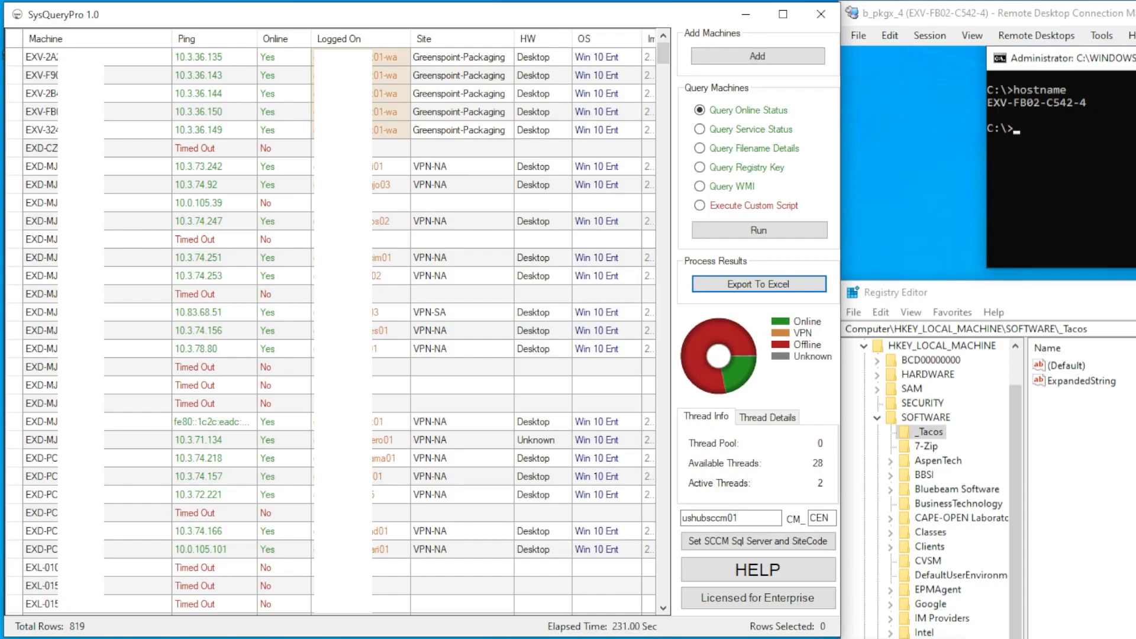
left_click(768, 417)
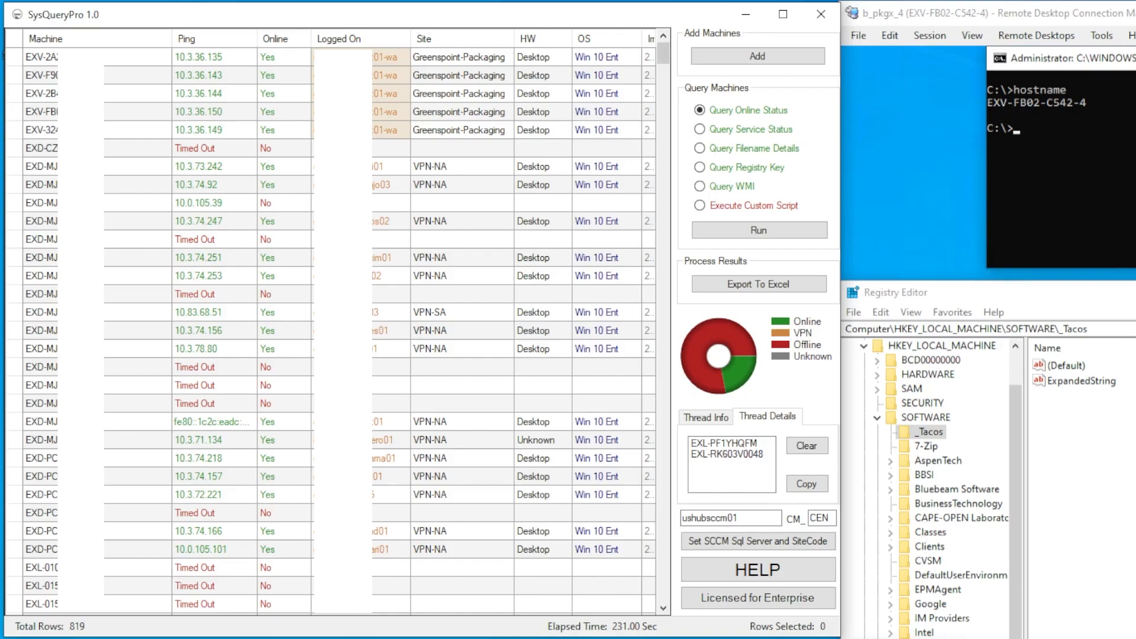
left_click(706, 417)
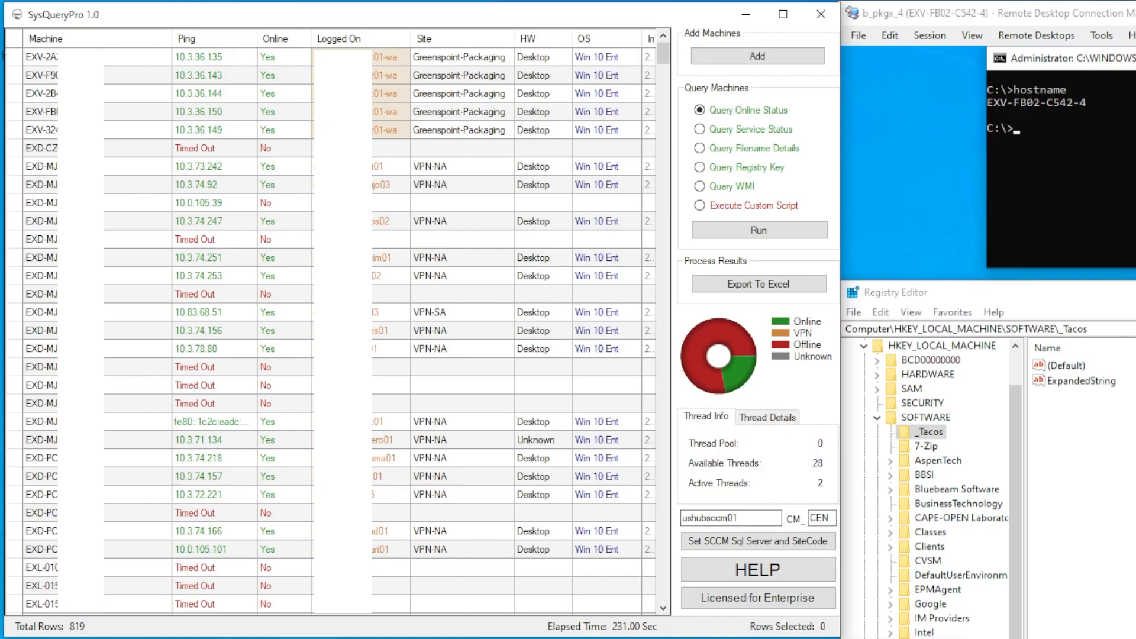
left_click(768, 417)
left_click(706, 417)
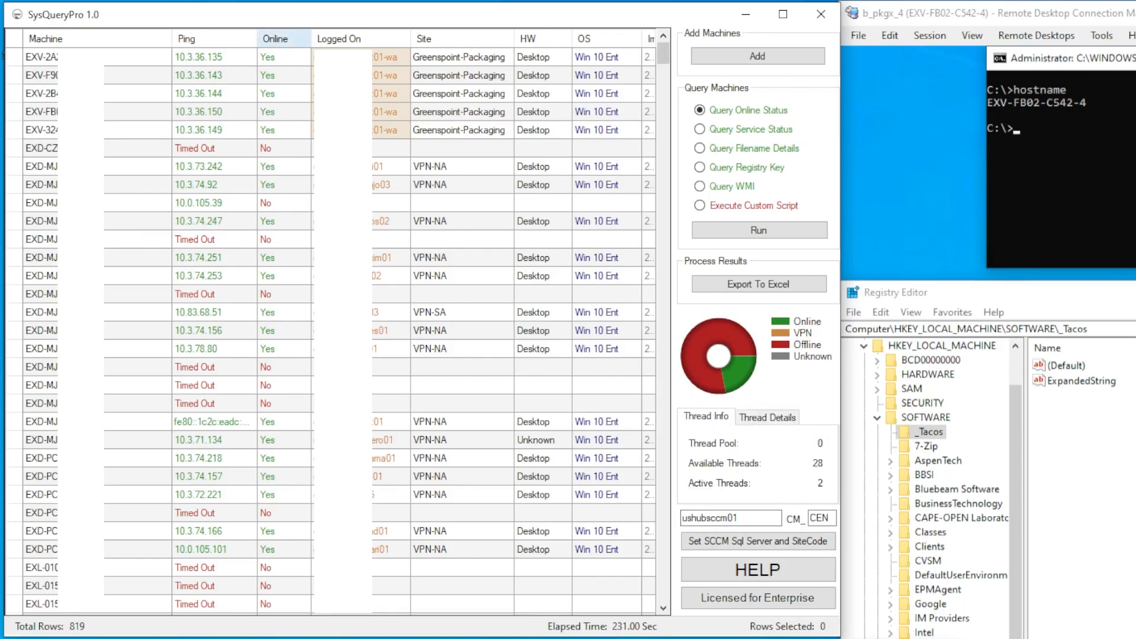
left_click(275, 39)
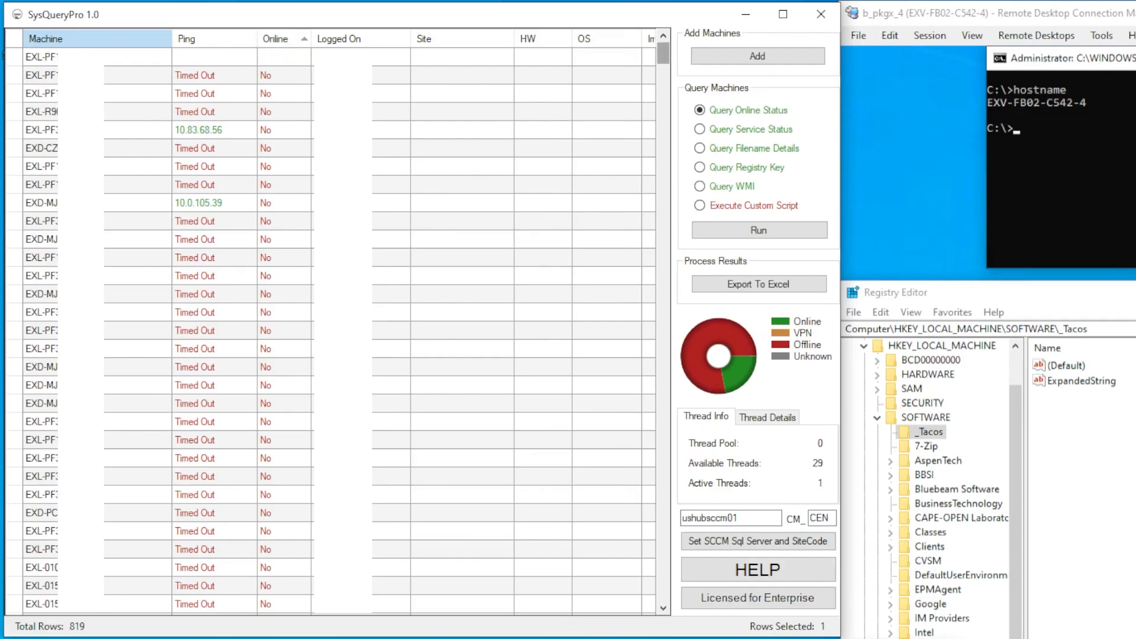
Remove all offline machines from the grid, keeping only the online ones
mouse_move(663, 55)
left_mouse_down()
mouse_move(663, 559)
mouse_move(664, 53)
left_mouse_up()
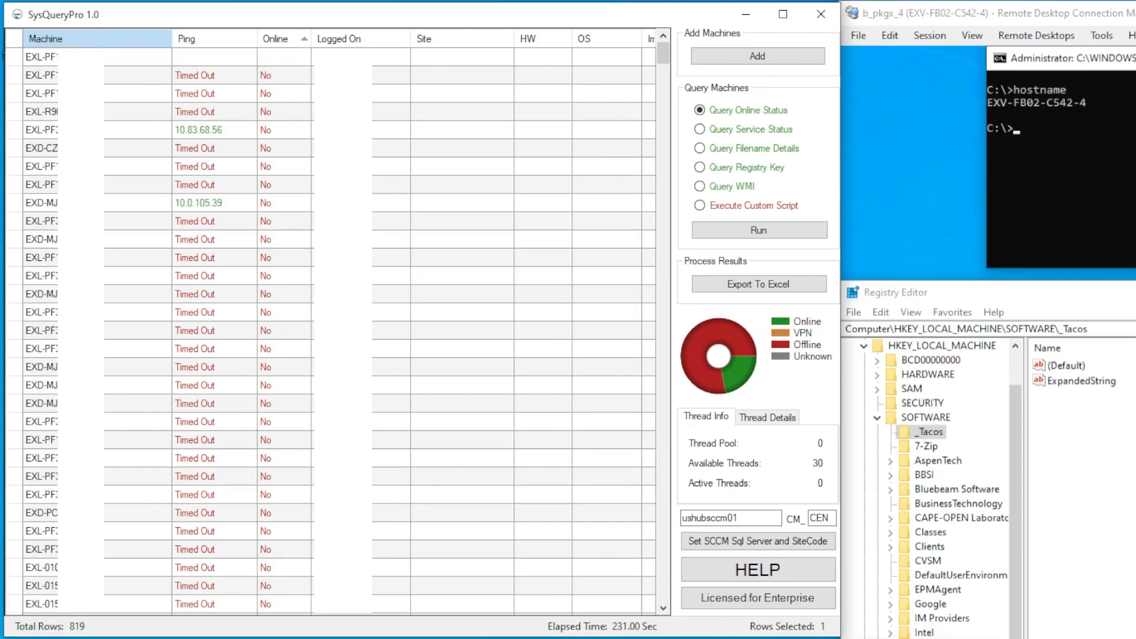
right_click(372, 224)
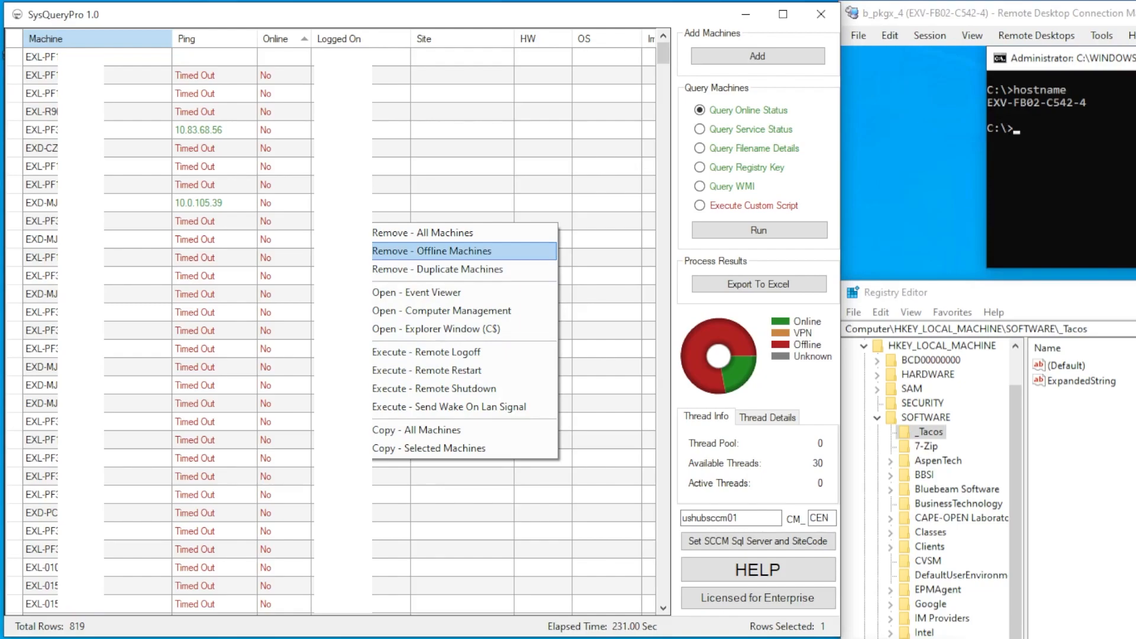
left_click(432, 250)
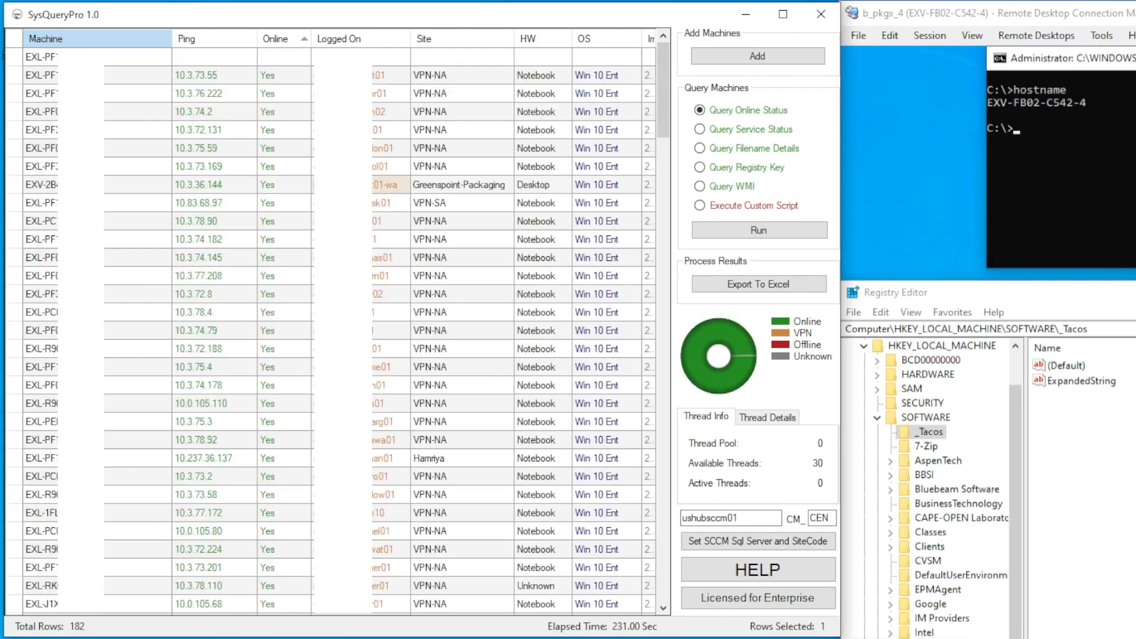
mouse_move(663, 90)
left_mouse_down()
mouse_move(664, 543)
mouse_move(663, 90)
left_mouse_up()
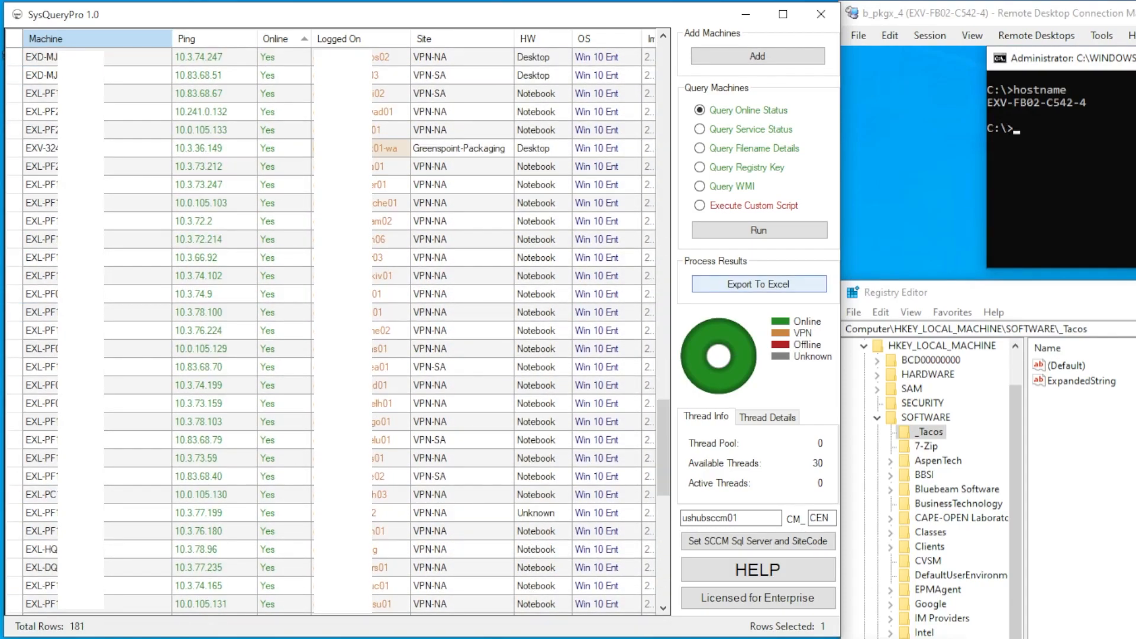
Export the online machine results to a Query_Tool_Results Excel workbook and review it
left_click(759, 284)
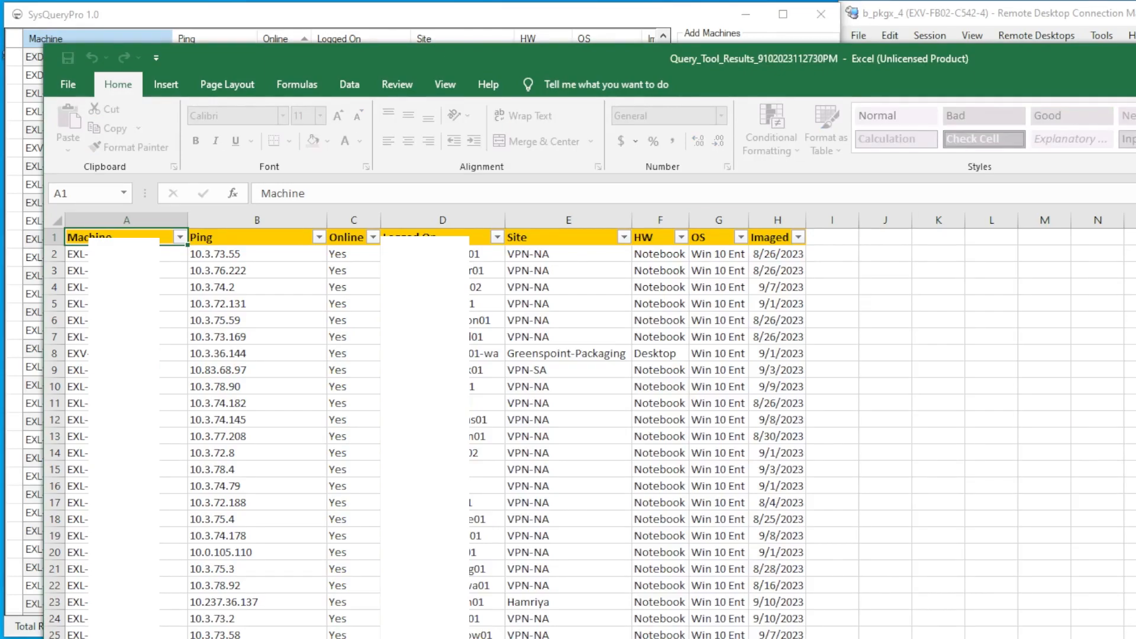
scroll(592, 432, "down", 20)
scroll(591, 432, "up", 17)
scroll(592, 432, "up", 4)
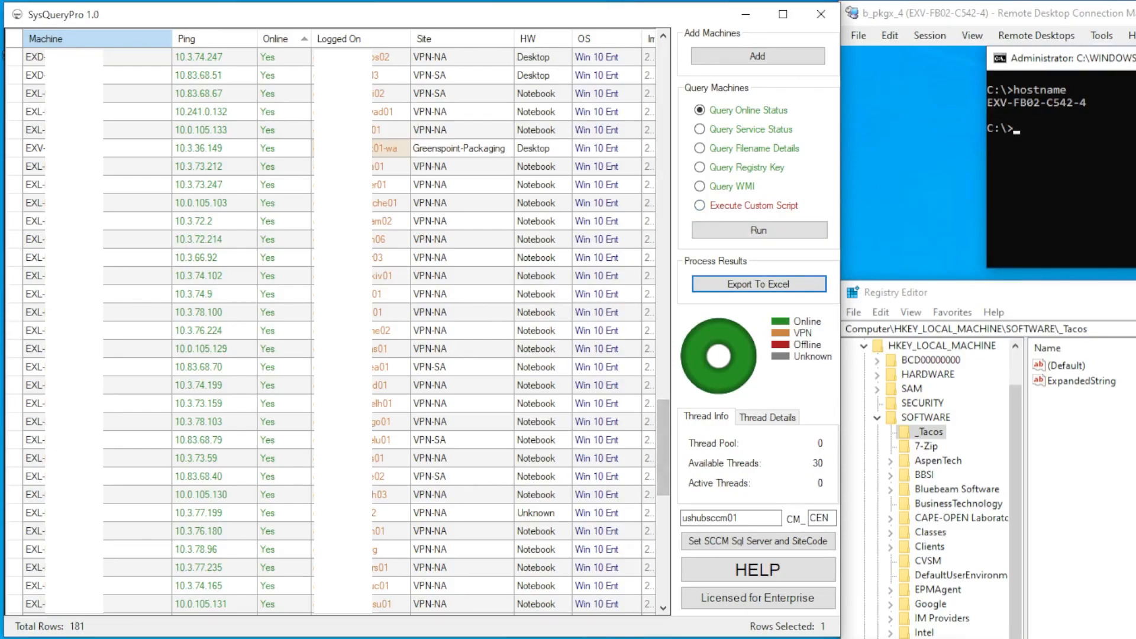
left_click_drag(739, 518, 681, 520)
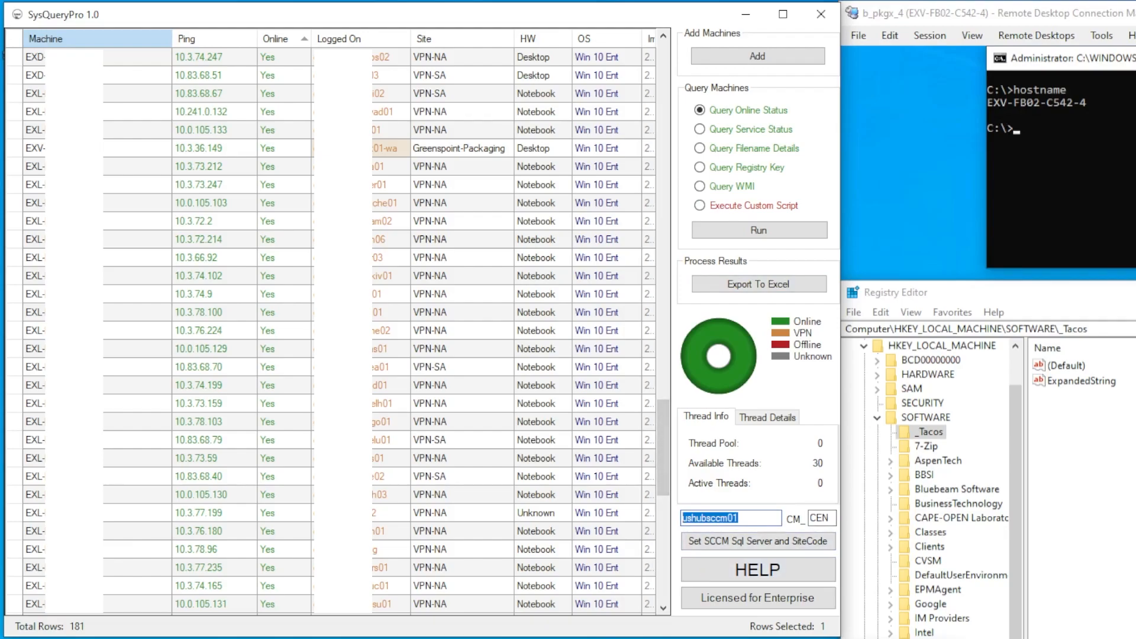
left_click(758, 570)
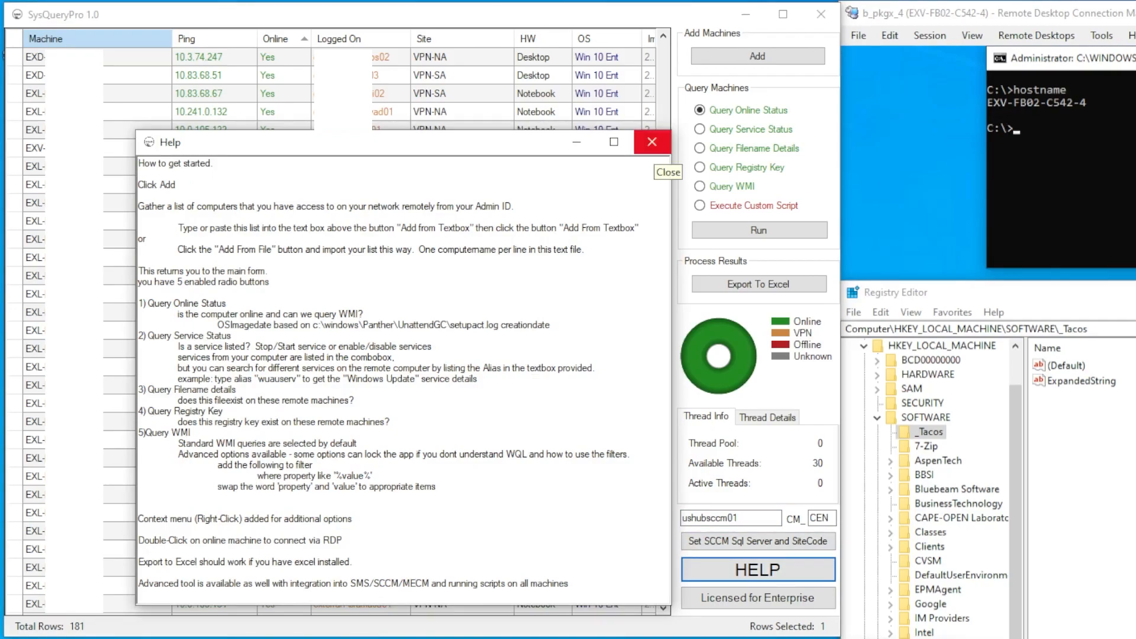
left_click(652, 142)
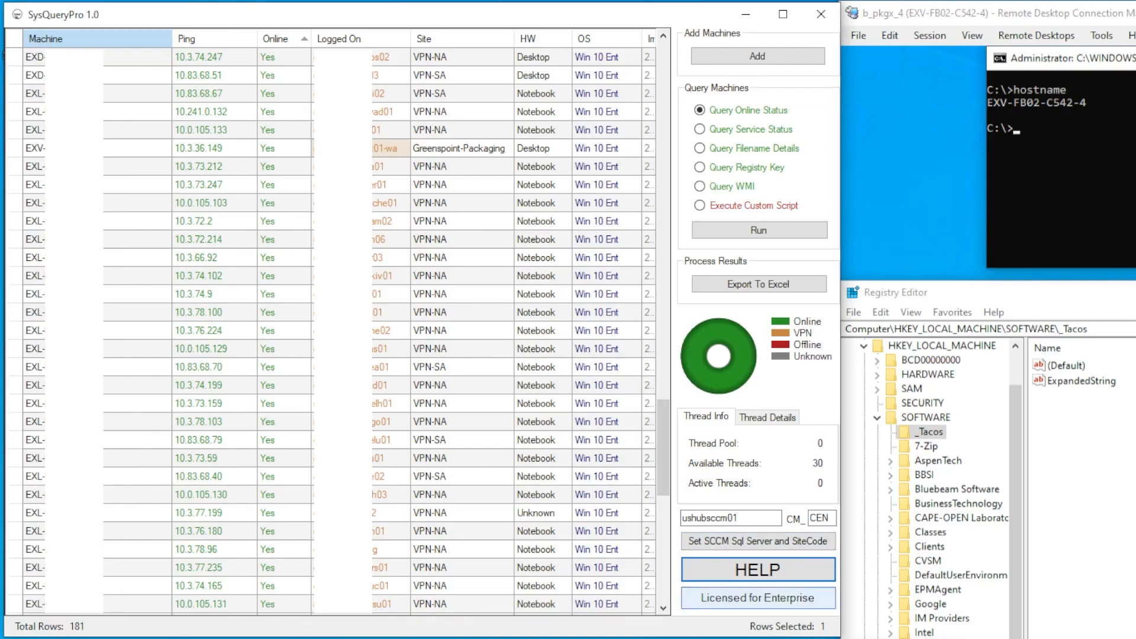
left_click(757, 597)
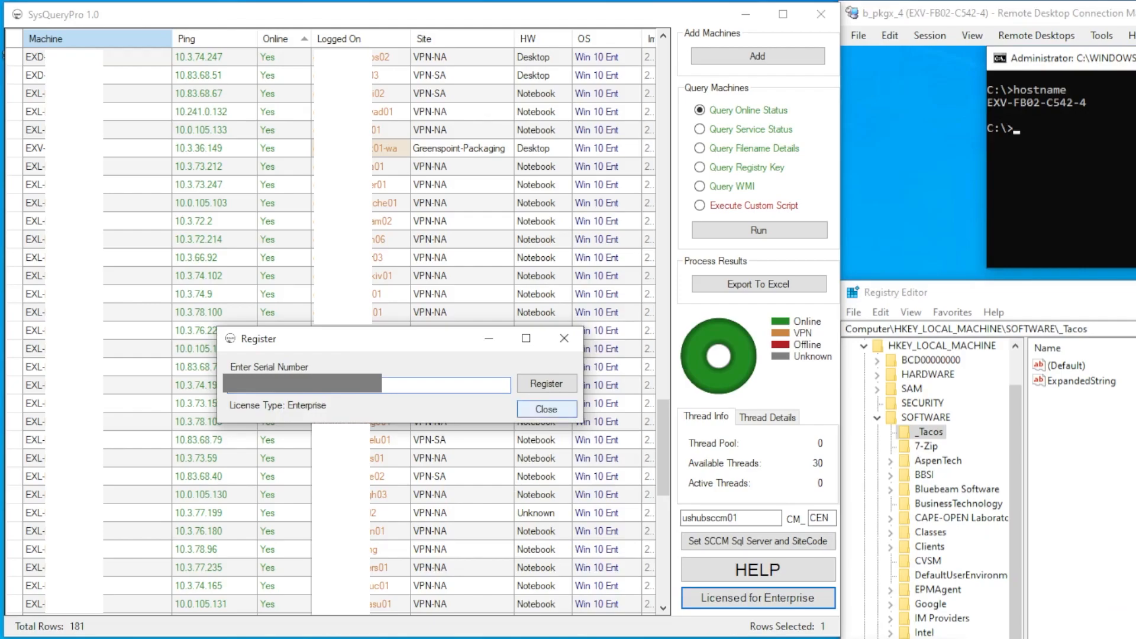
left_click(546, 409)
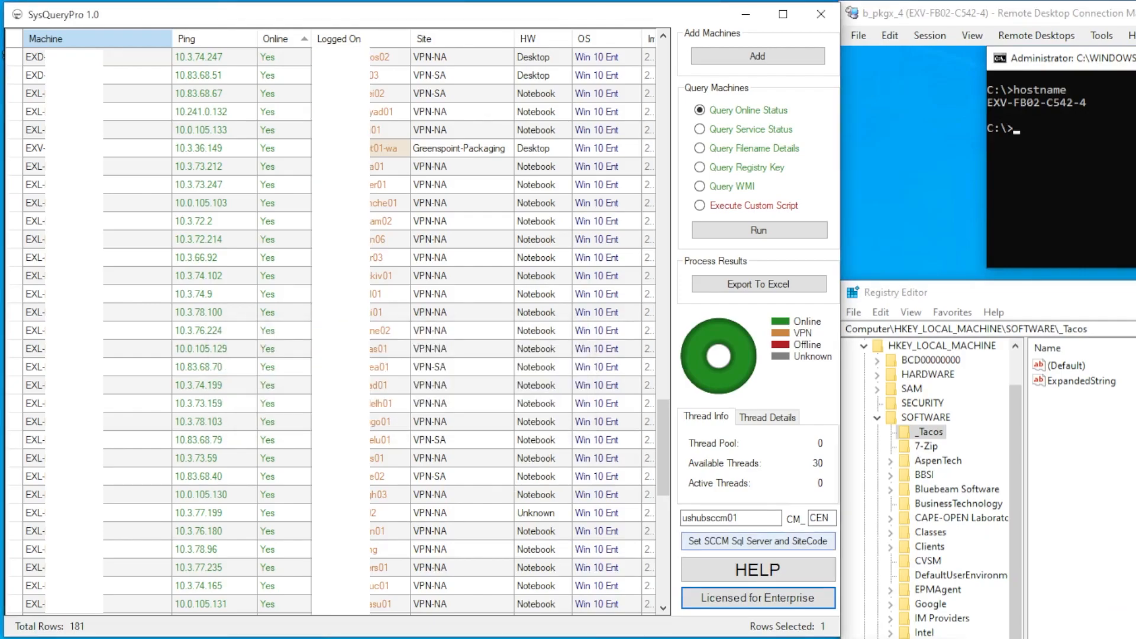
Clear all machines, reload the five from the test folder's computers file, and select Query Service Status
right_click(542, 144)
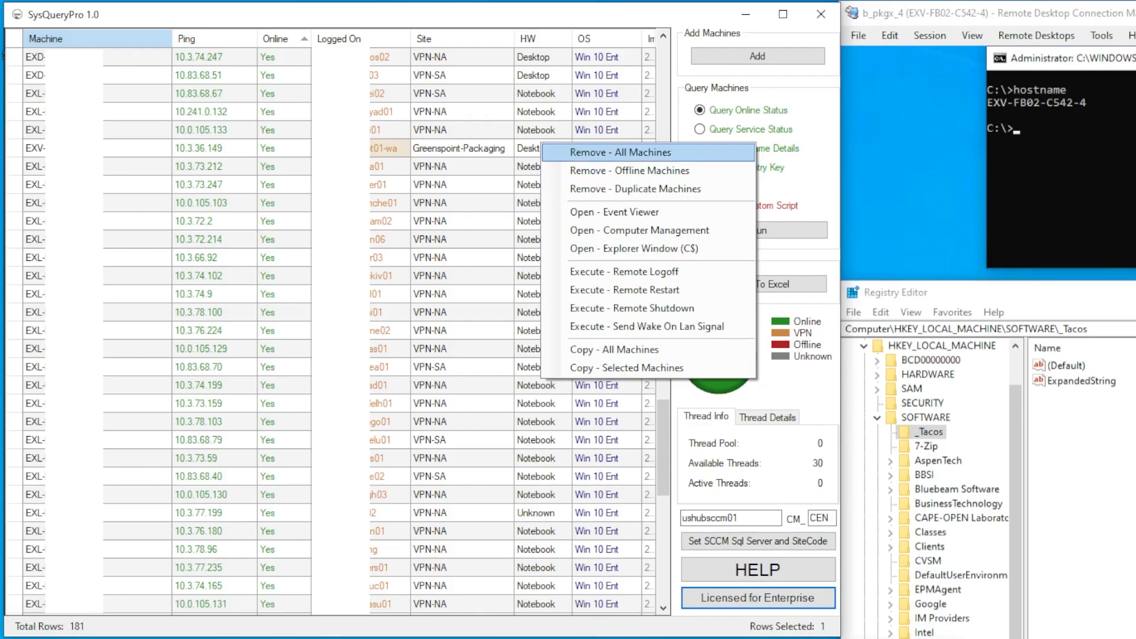
left_click(620, 152)
left_click(757, 56)
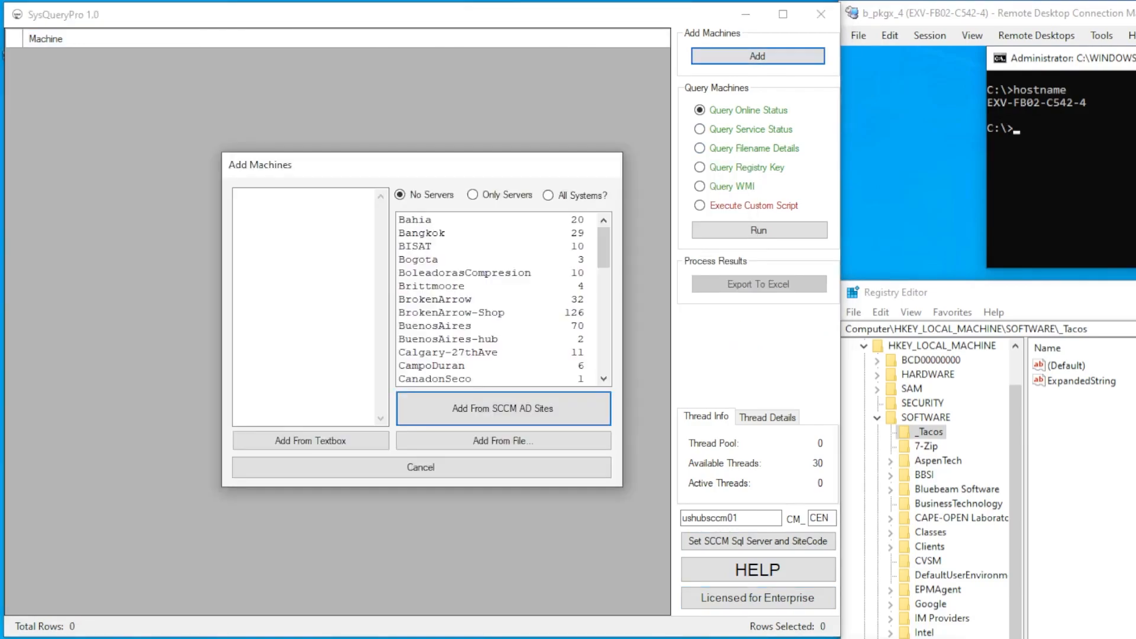
left_click(503, 441)
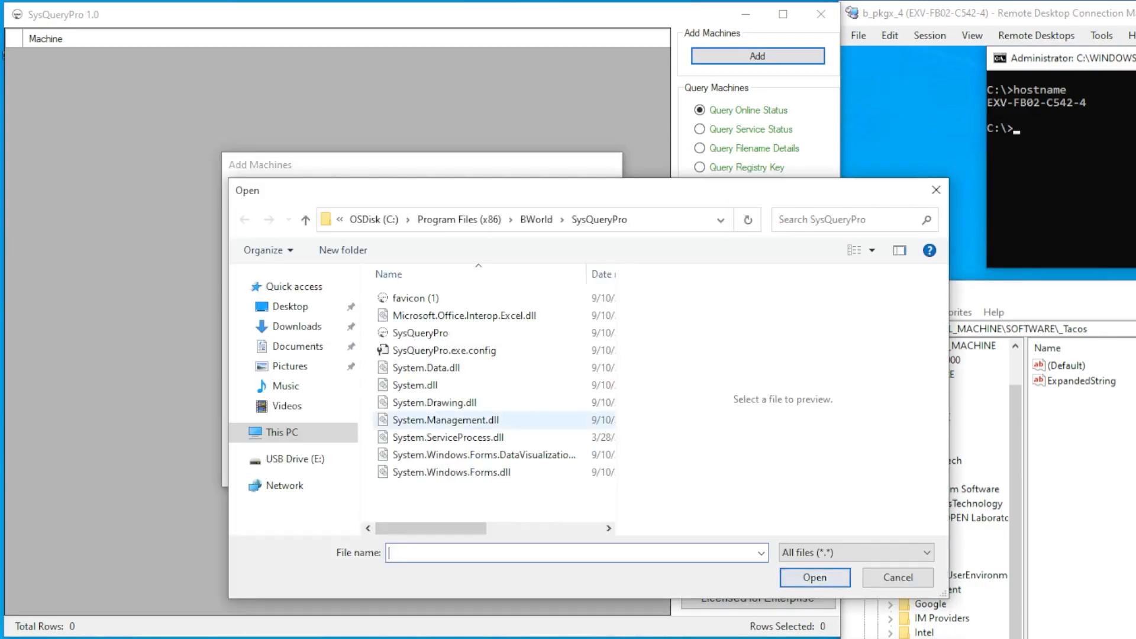
right_click(456, 554)
left_click(496, 621)
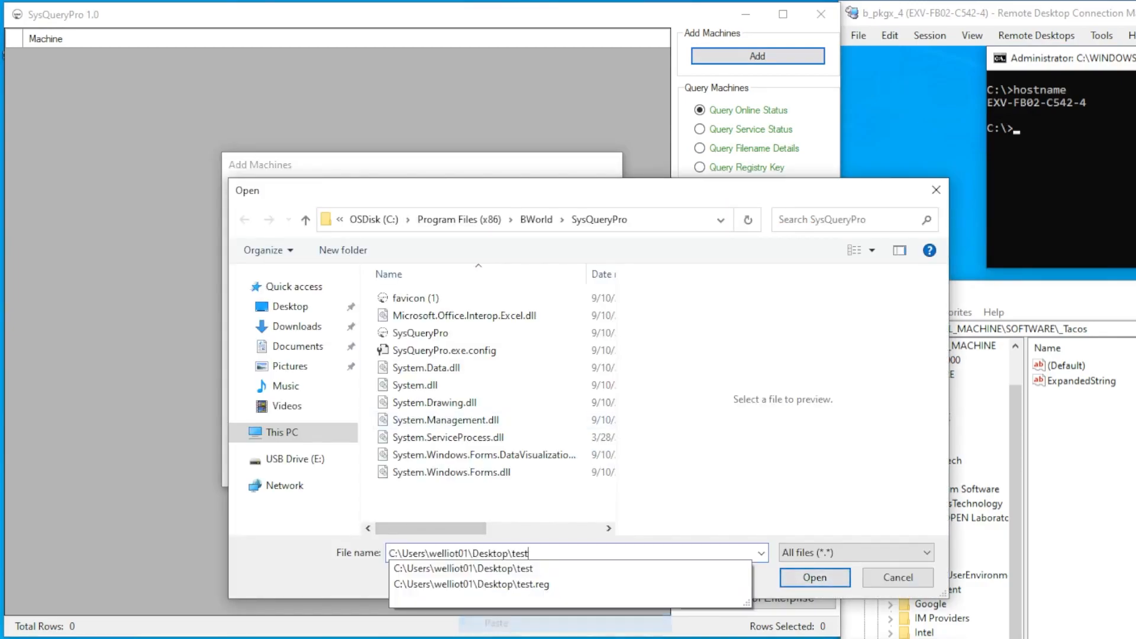
key("Return")
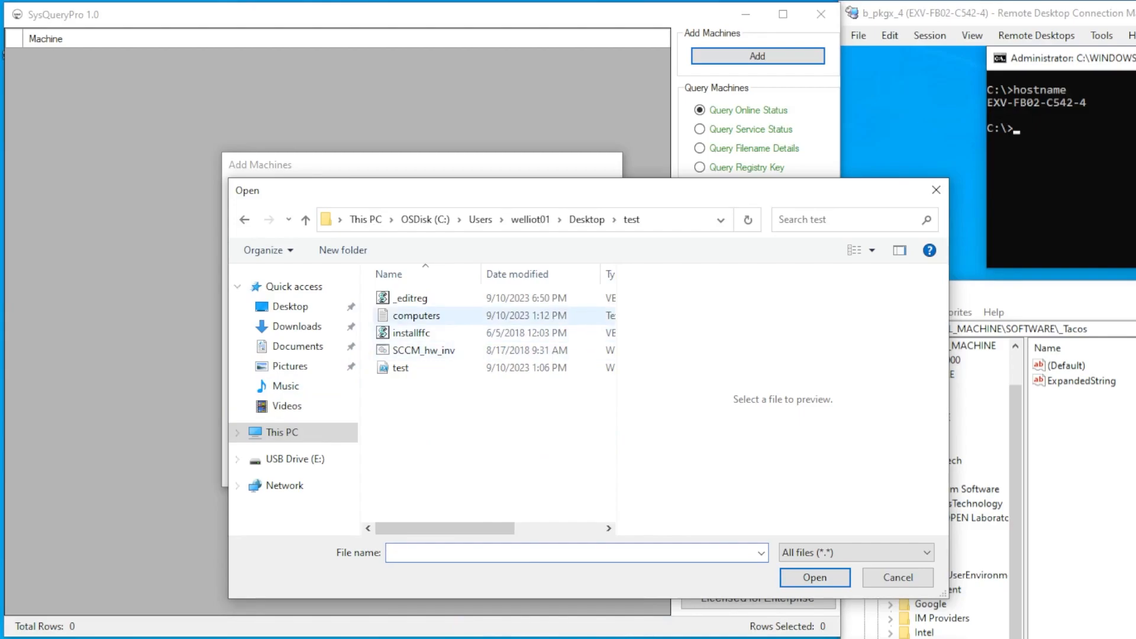
left_click(416, 316)
left_click(814, 578)
left_click(750, 129)
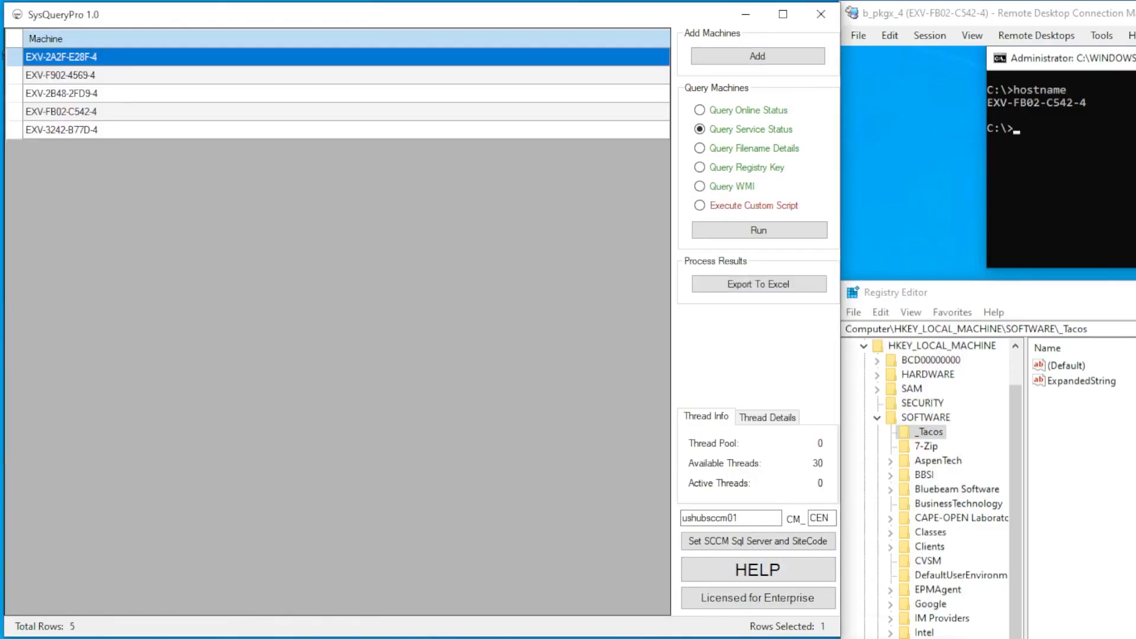
Run the stop/disable query for the winmgmt service on all five machines
left_click(759, 230)
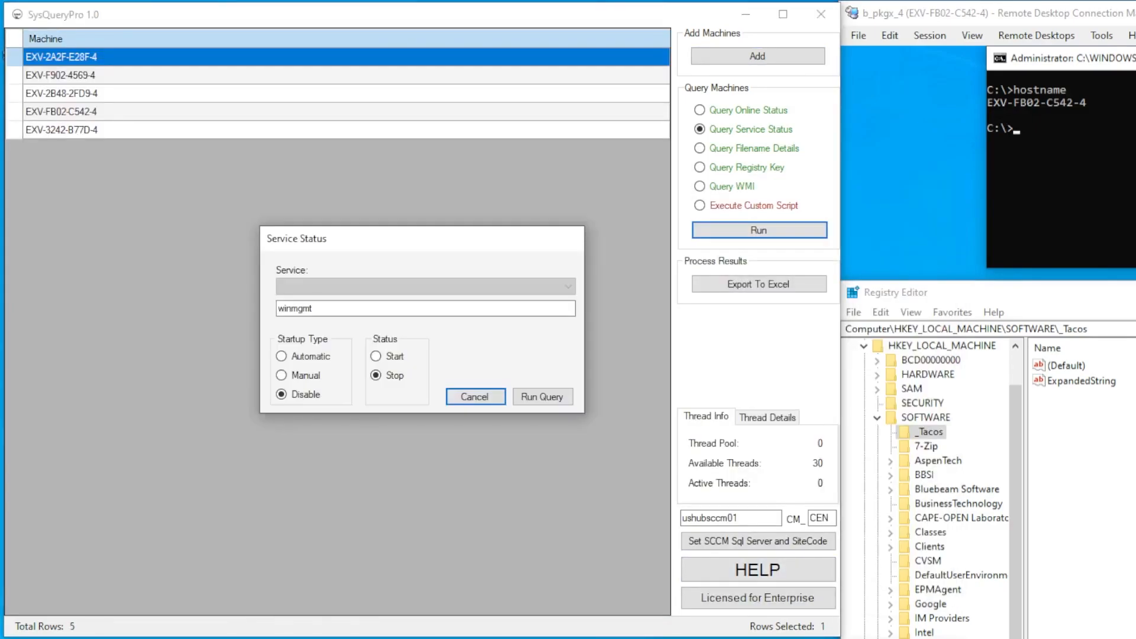
double_click(296, 309)
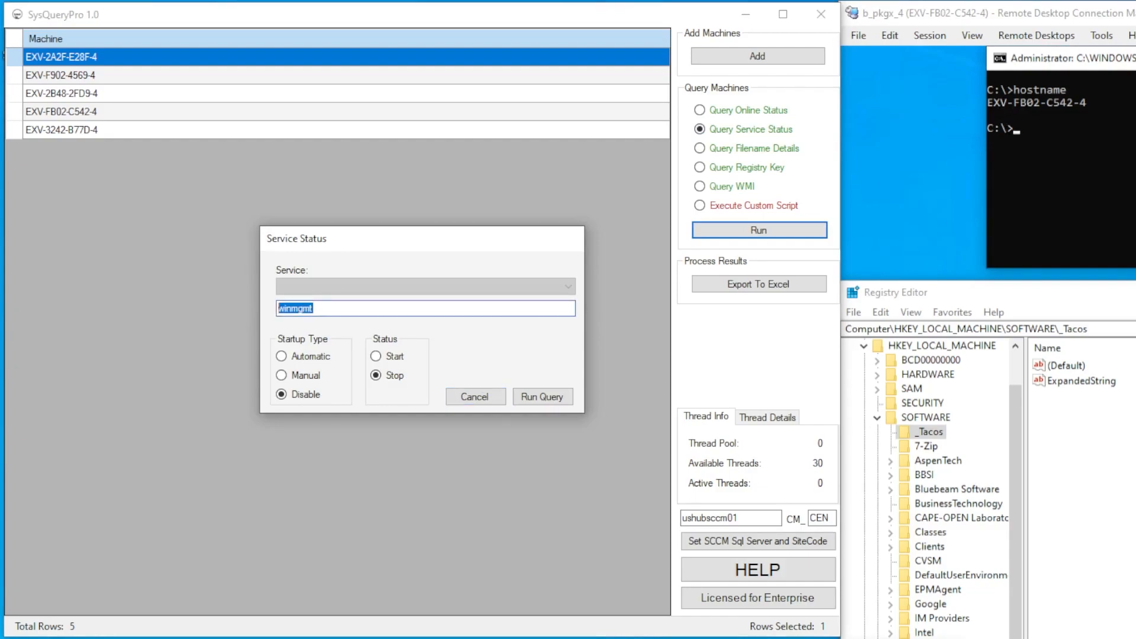
left_click(542, 396)
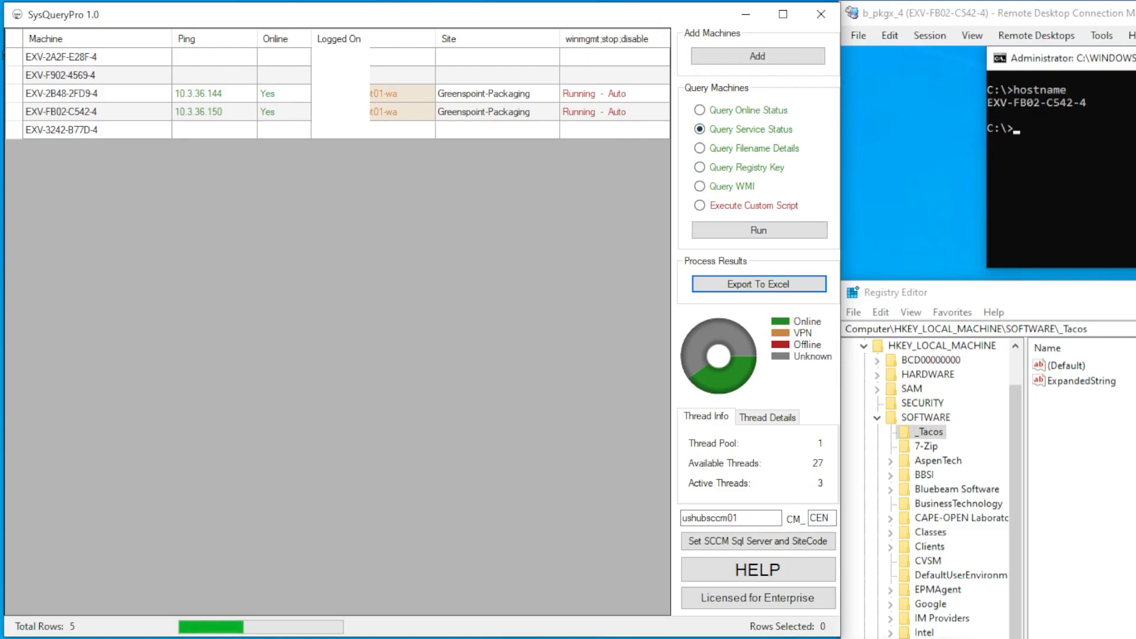
Rerun the winmgmt query with Start and Automatic, leaving it Running - Disabled
left_click(758, 230)
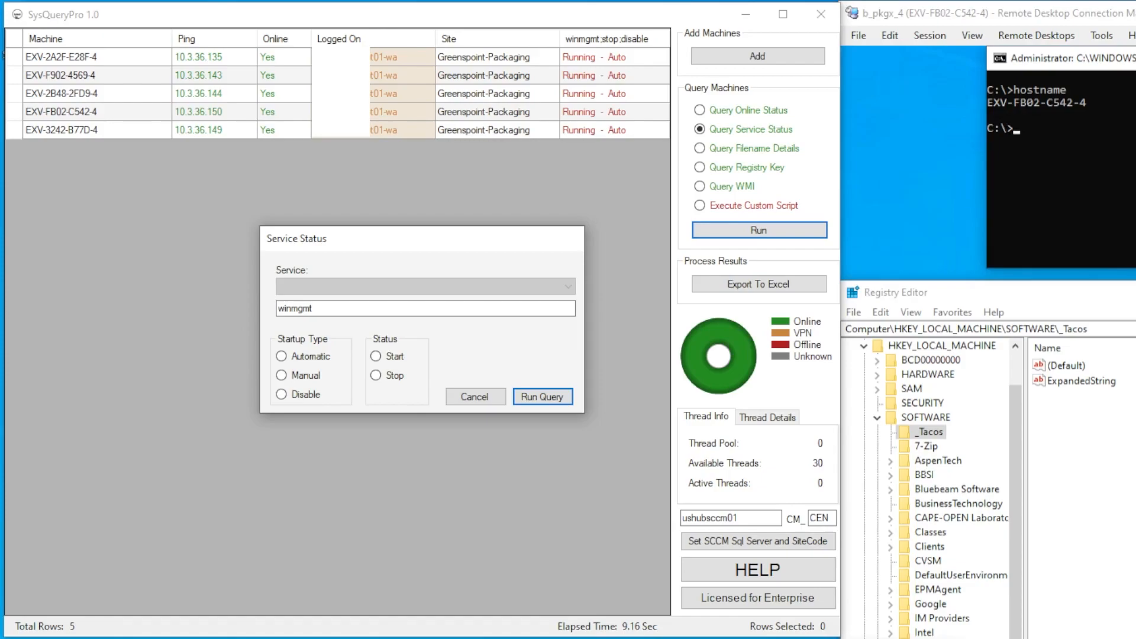
left_click(376, 356)
left_click(282, 356)
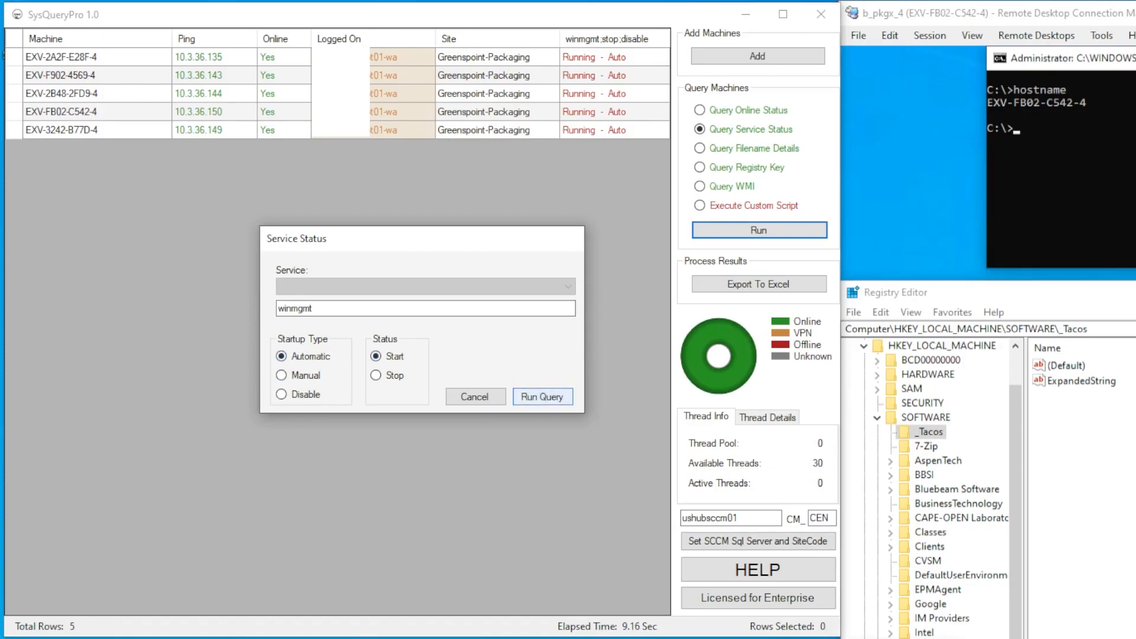
left_click(542, 396)
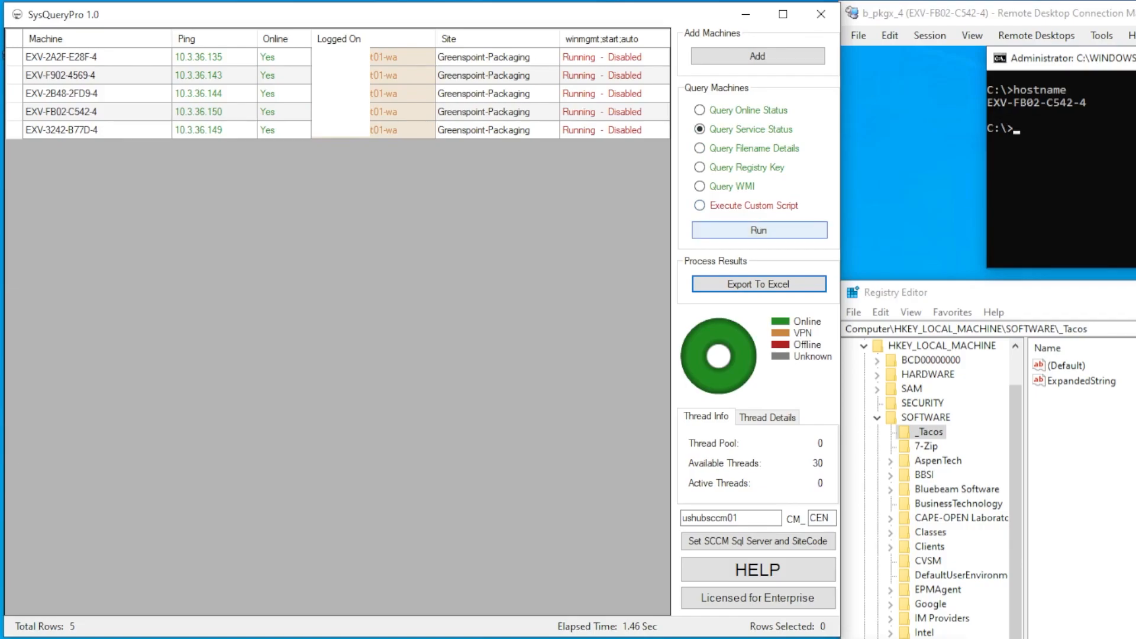
left_click(759, 229)
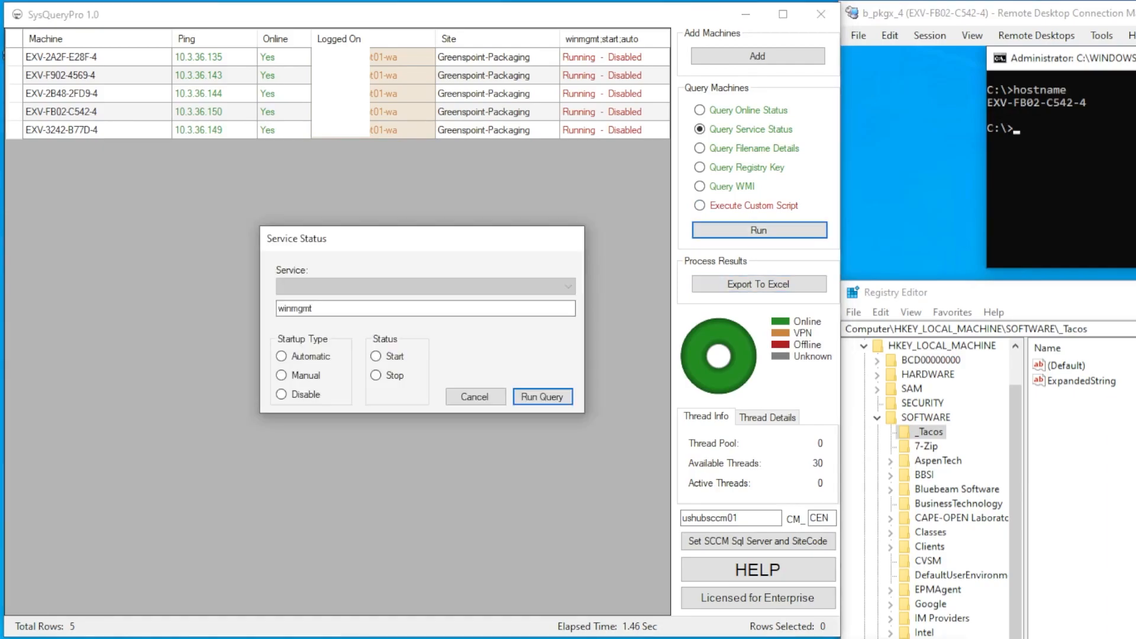
Run a Start query on winmgmt so all five machines report Running - Auto
left_click(376, 355)
left_click(475, 397)
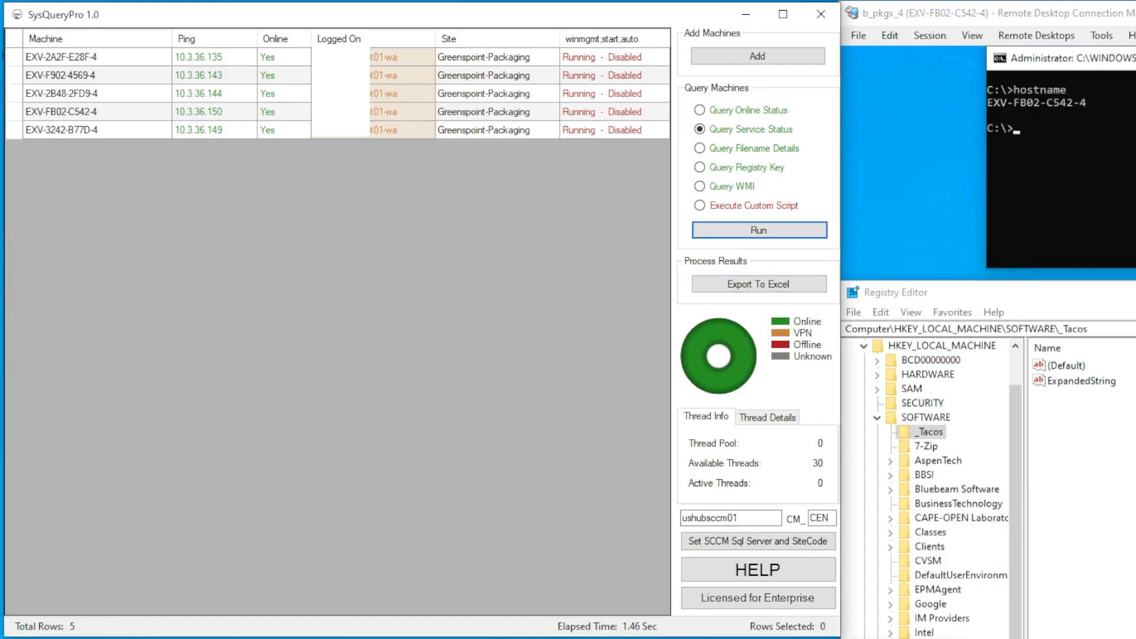
left_click(700, 148)
left_click(760, 230)
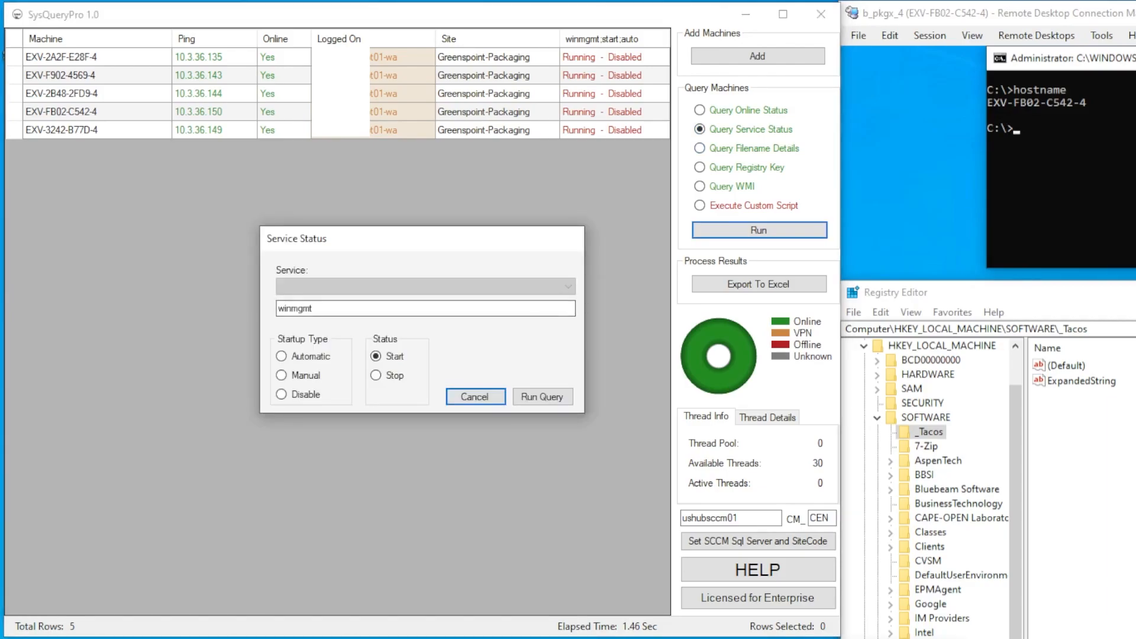
left_click(542, 397)
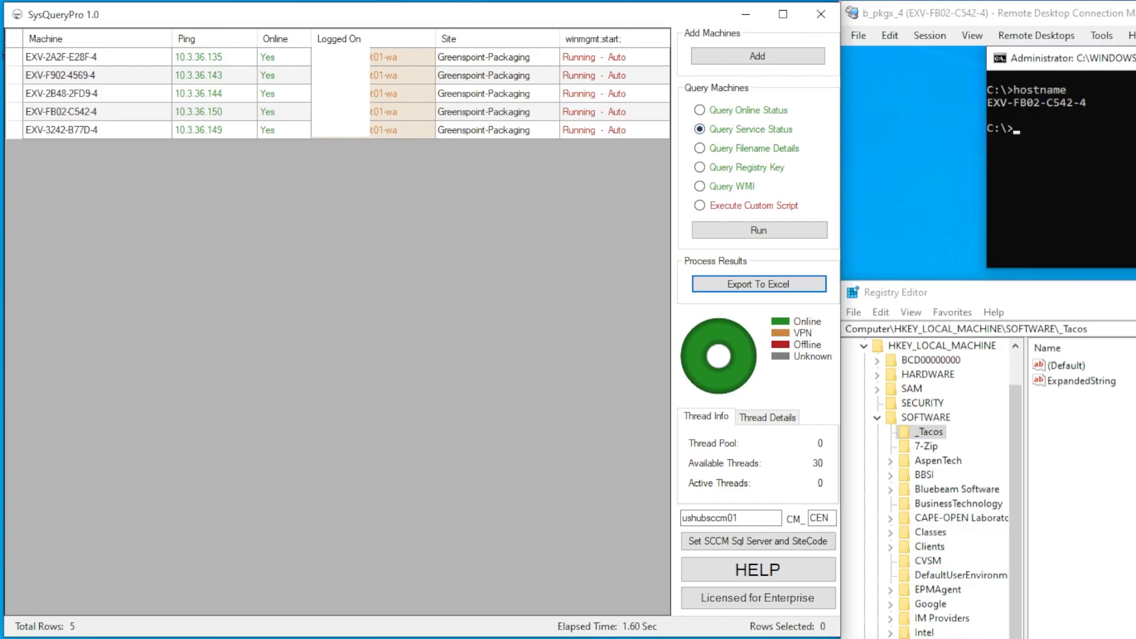
left_click(759, 230)
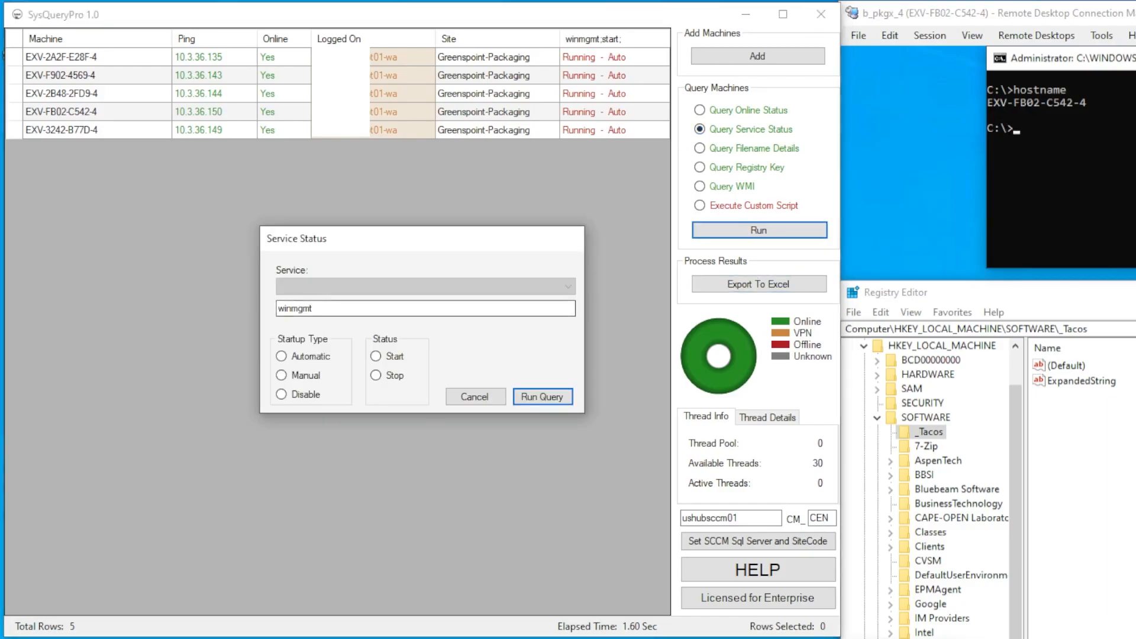
Replace winmgmt with Routing and Remote Access (RemoteAccess) and query its status on all five machines
double_click(296, 308)
key("BackSpace")
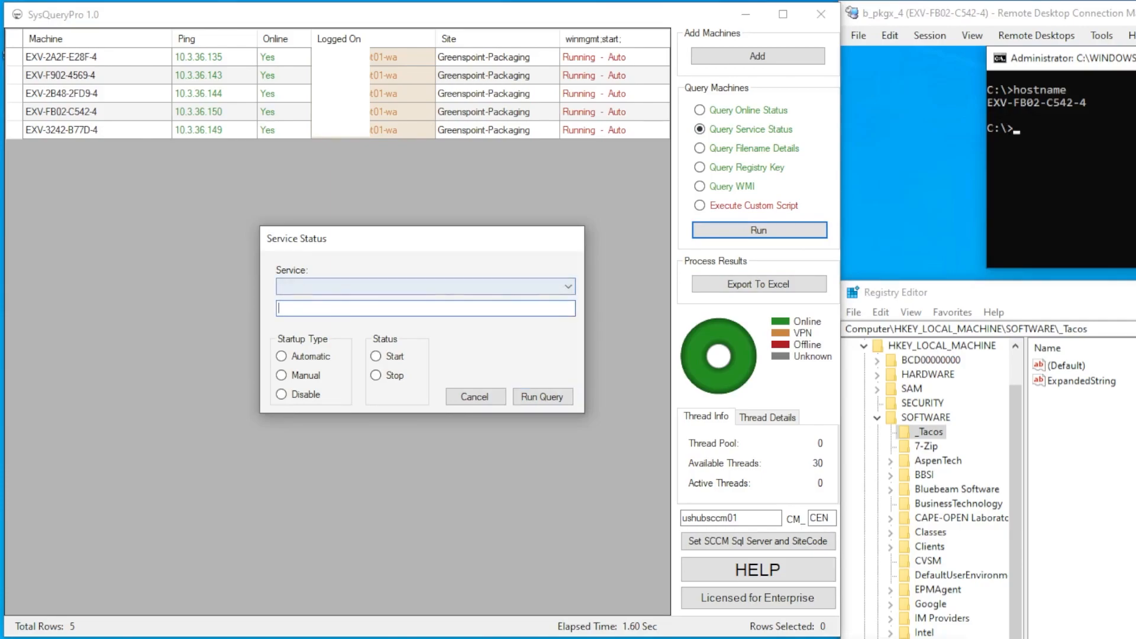
left_click(568, 286)
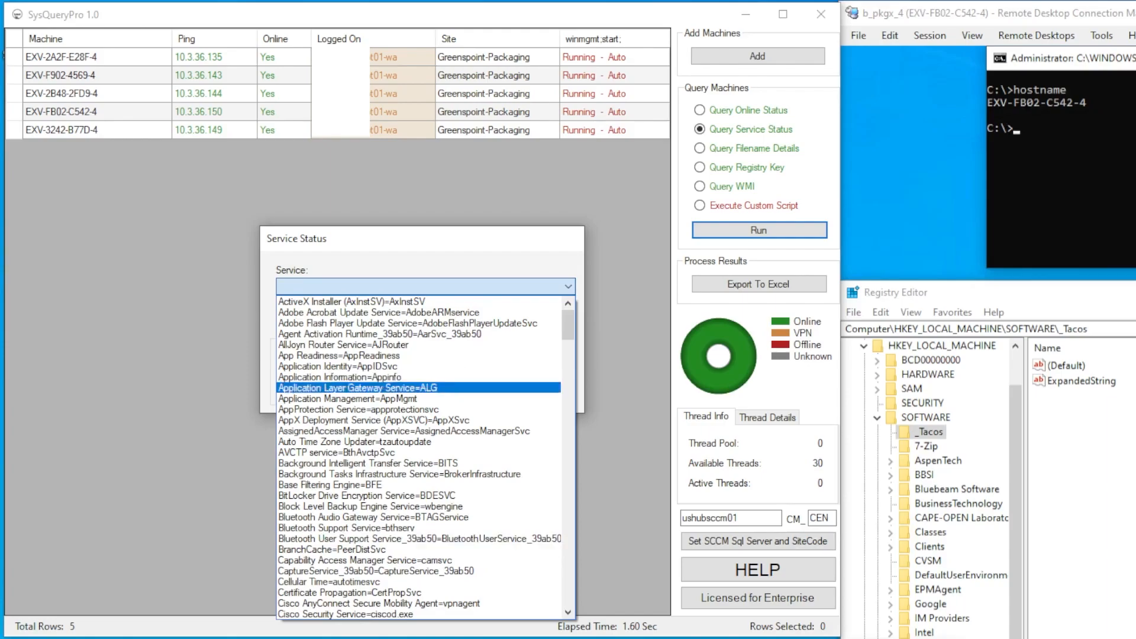
scroll(424, 457, "down", 8)
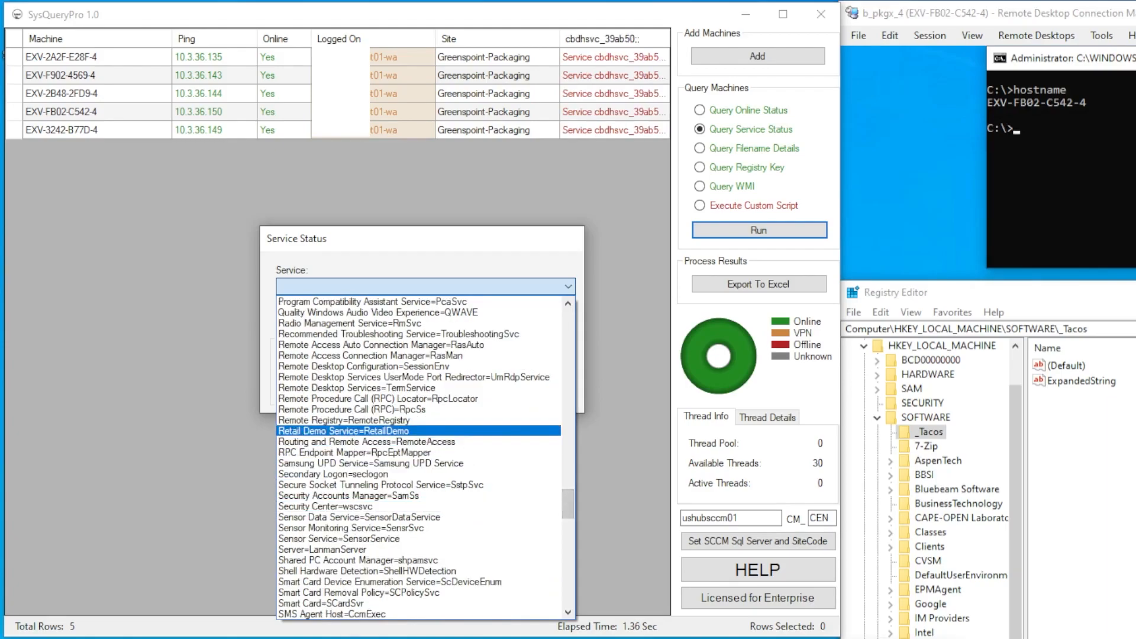
left_click(367, 442)
left_click(543, 397)
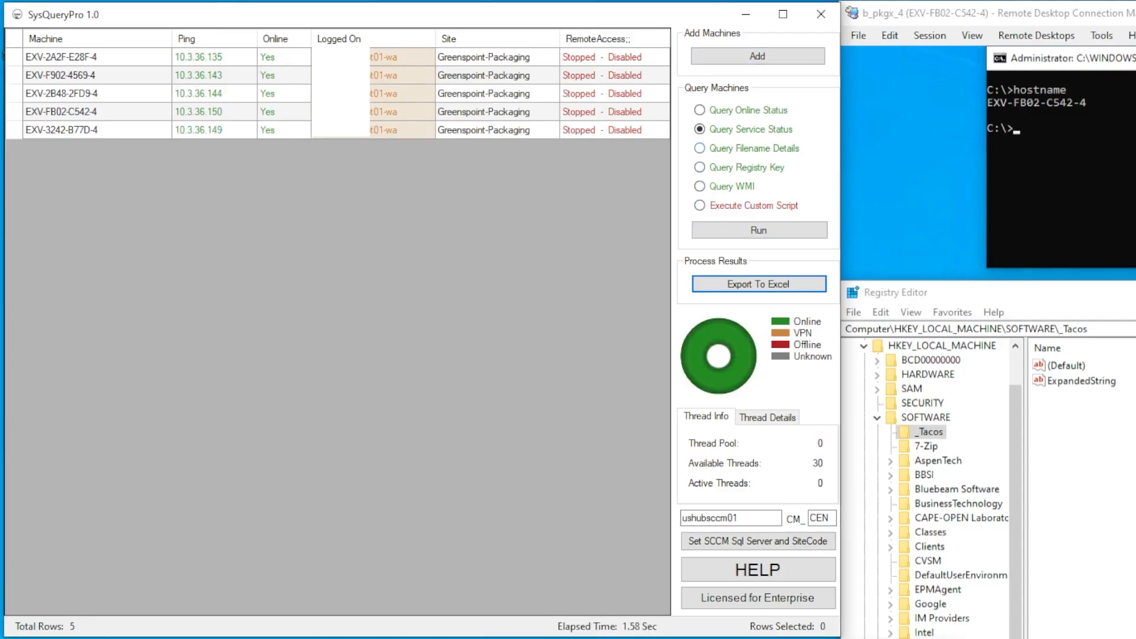
left_click(747, 149)
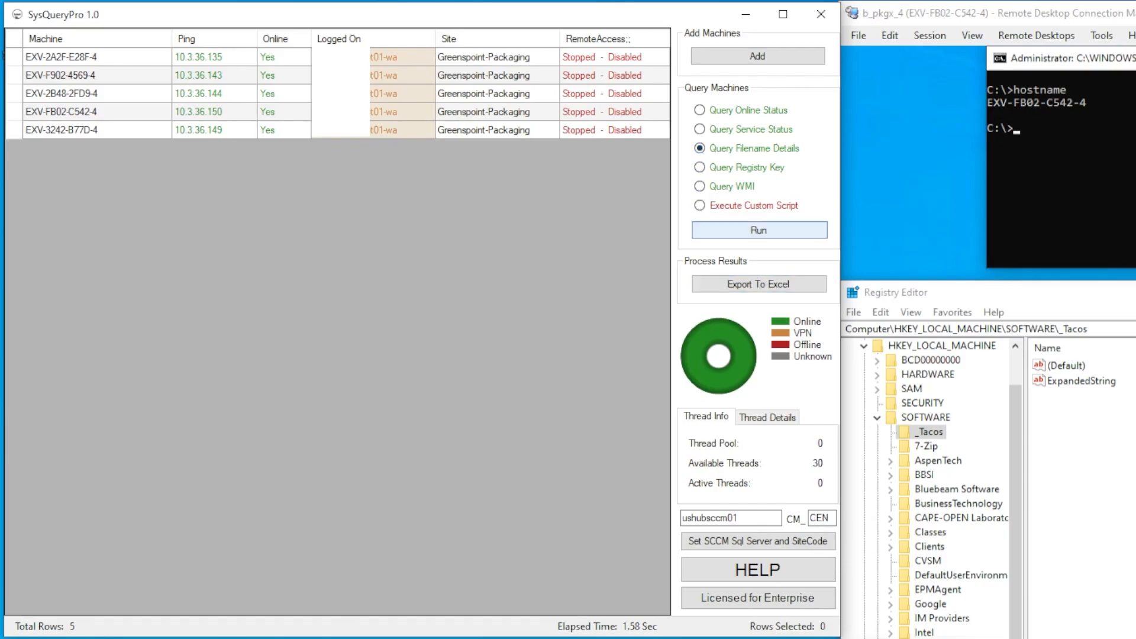
Run the file details query for C:\Windows\System32\compmgmt.msc, returning size 113256 on every machine
left_click(758, 230)
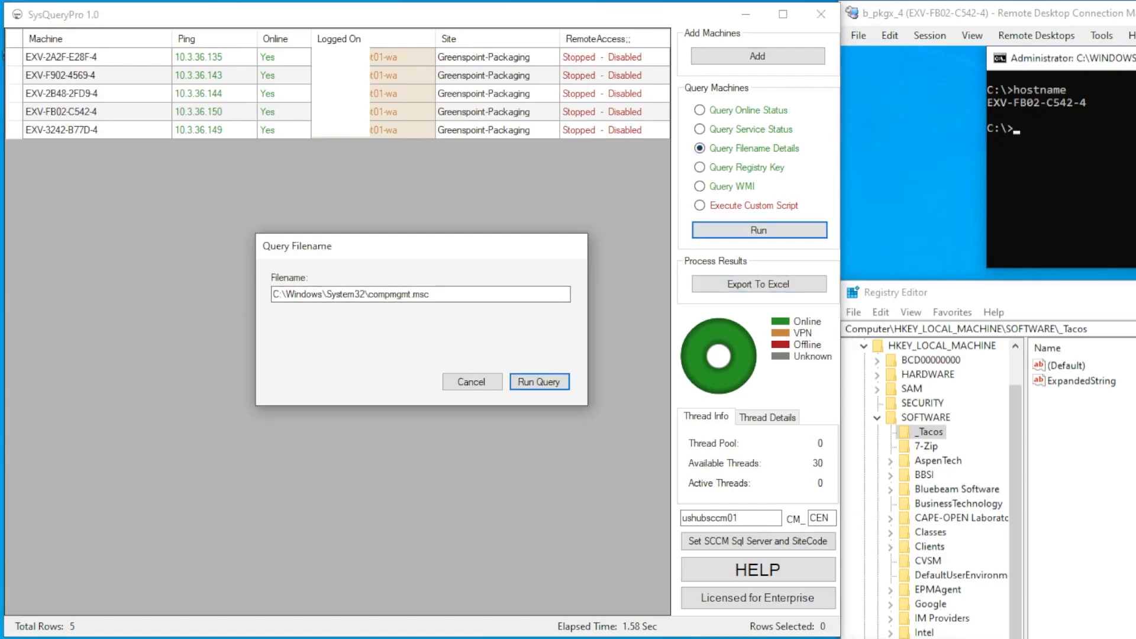
key("Return")
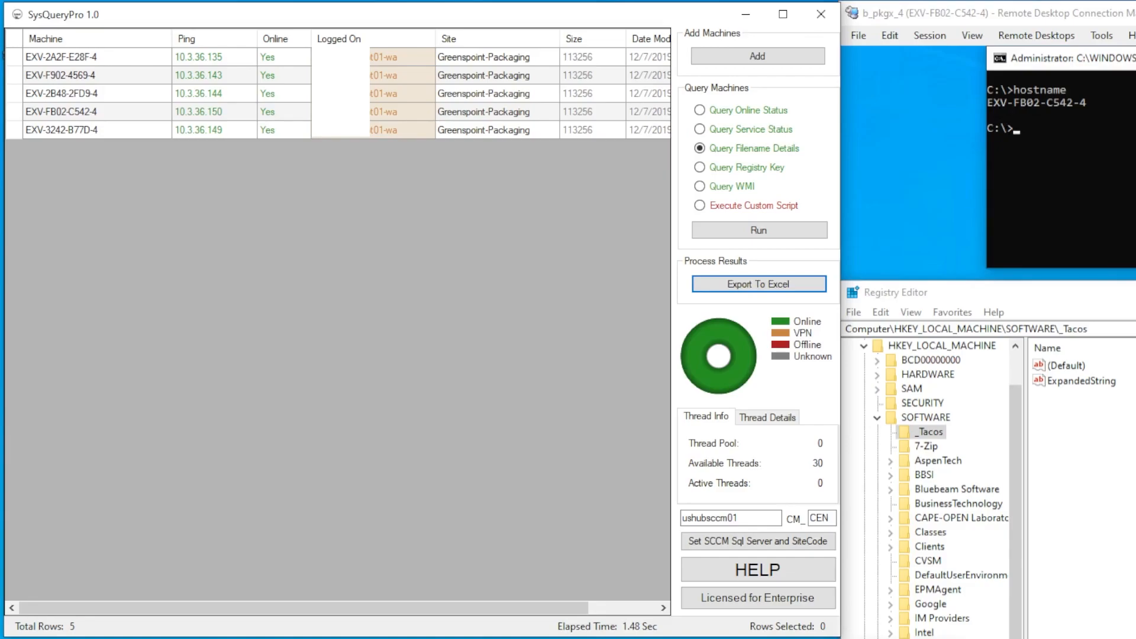
left_click(1081, 381)
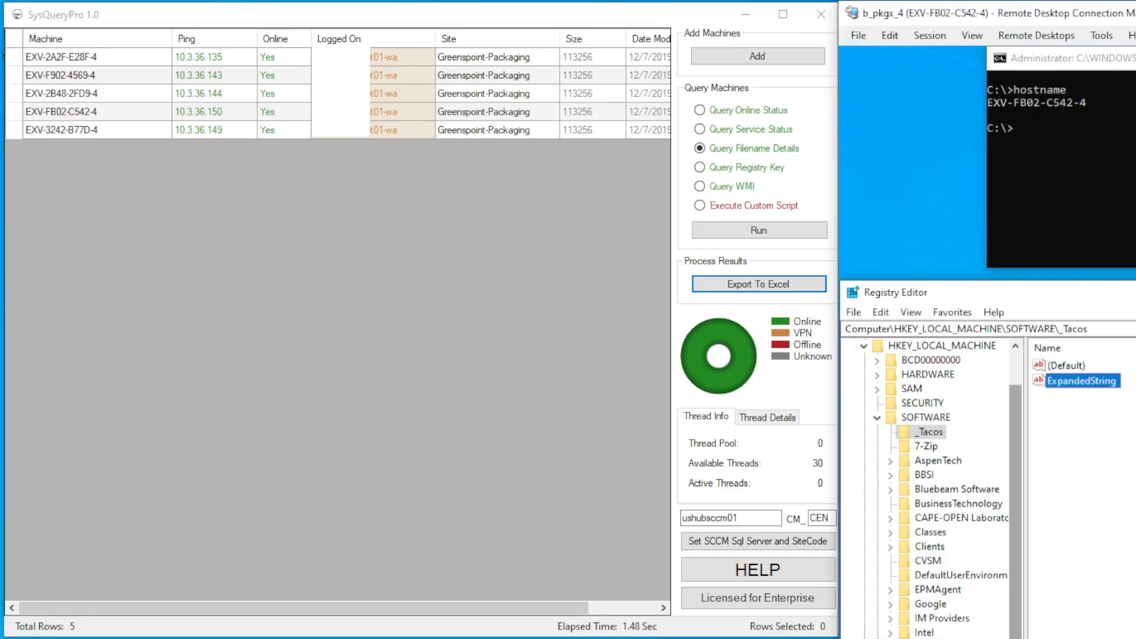
left_click(700, 167)
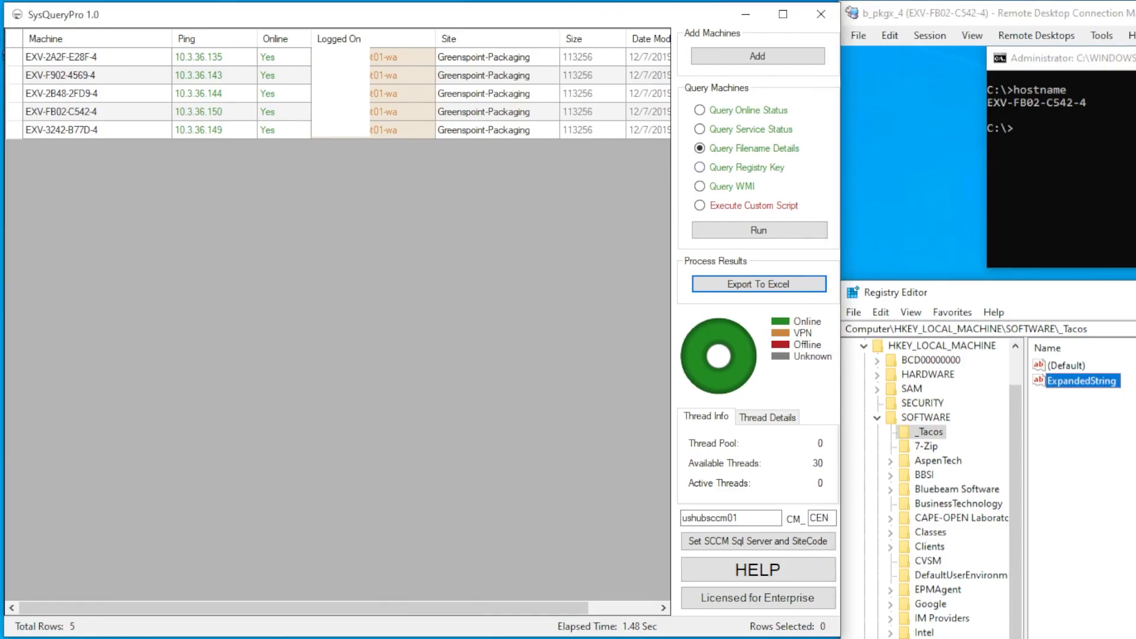
Query ExpandedString under HKEY_LOCAL_MACHINE\SOFTWARE\_Tacos, getting a C:\Program Files (x86)\ path from each machine
left_click(758, 230)
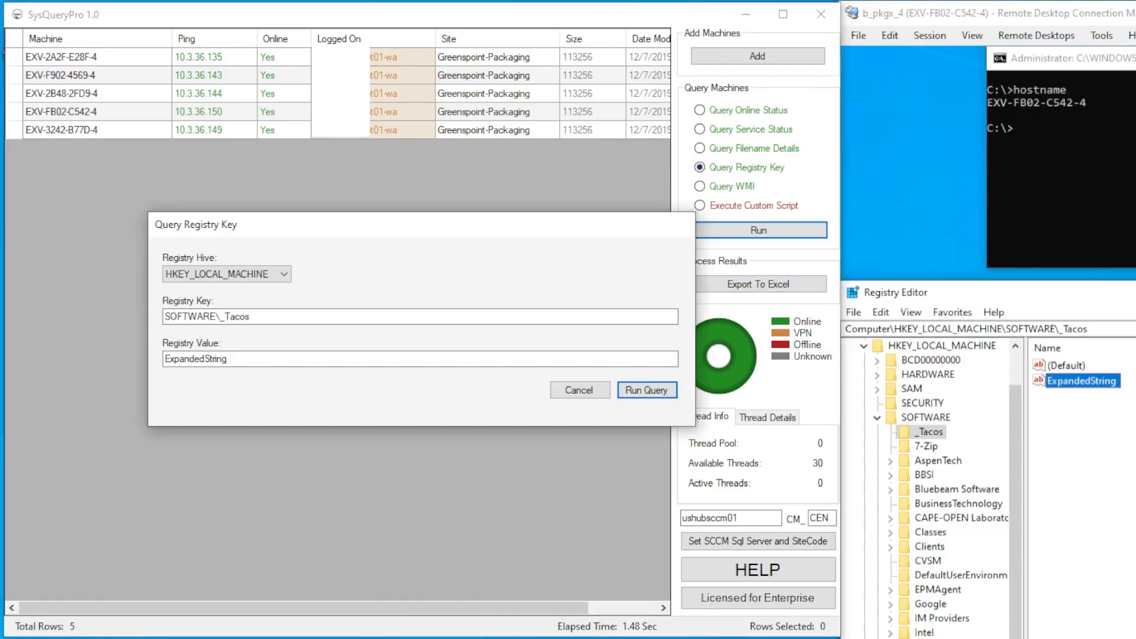
key("Return")
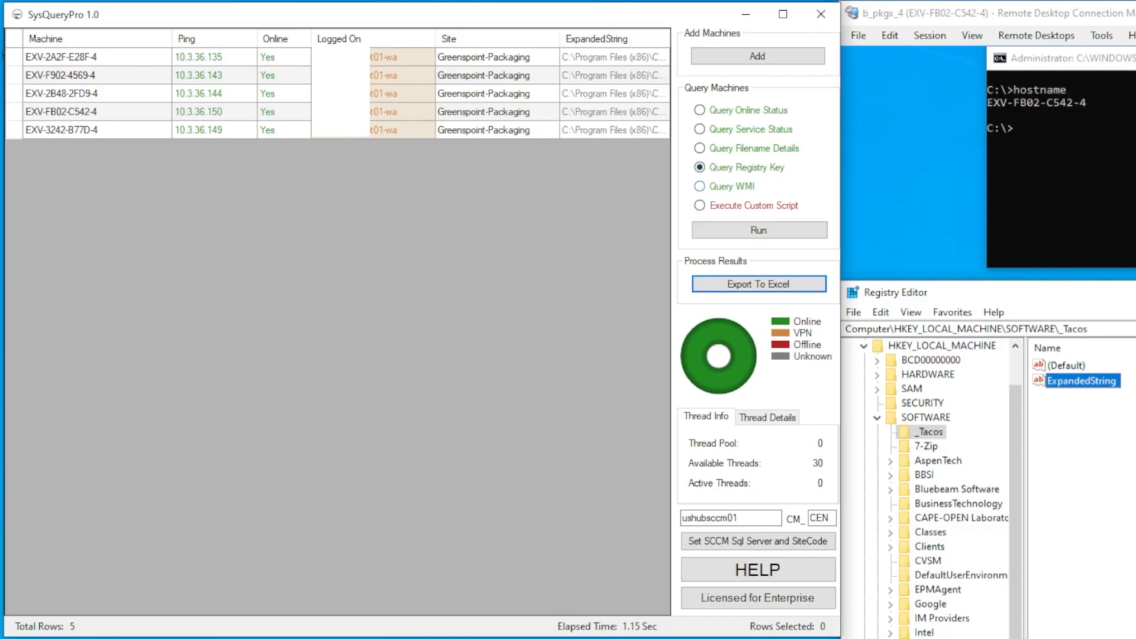
left_click(700, 186)
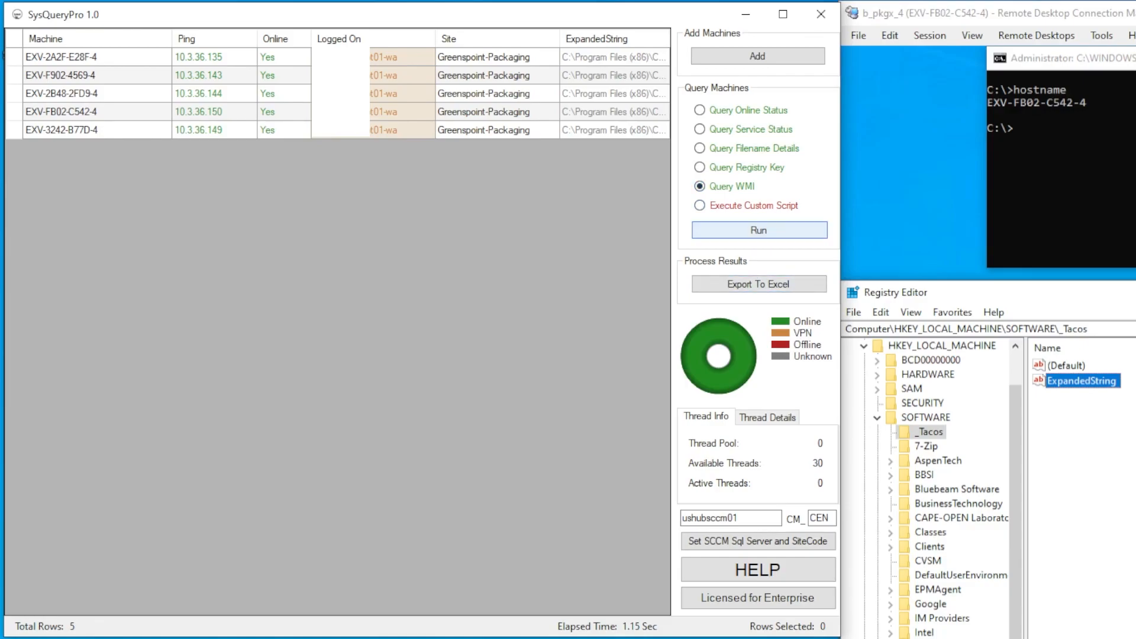
Limit the list to common Win32 classes and get the Win32_TimeZone Caption: (UTC-06:00) Central Time everywhere
left_click(759, 230)
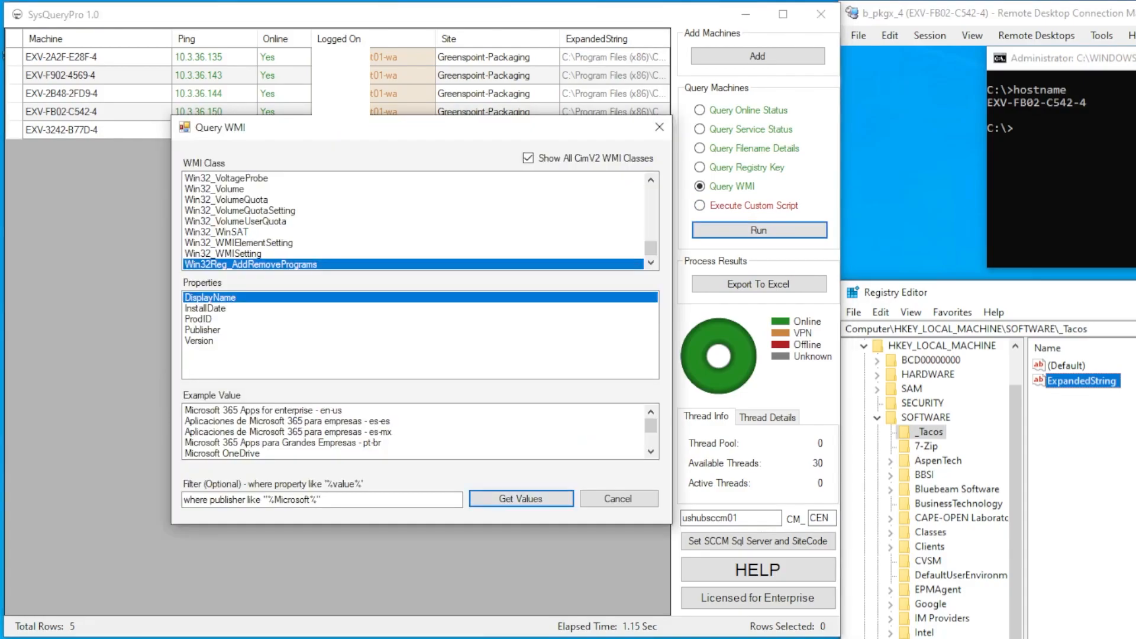
left_click_drag(651, 249, 651, 192)
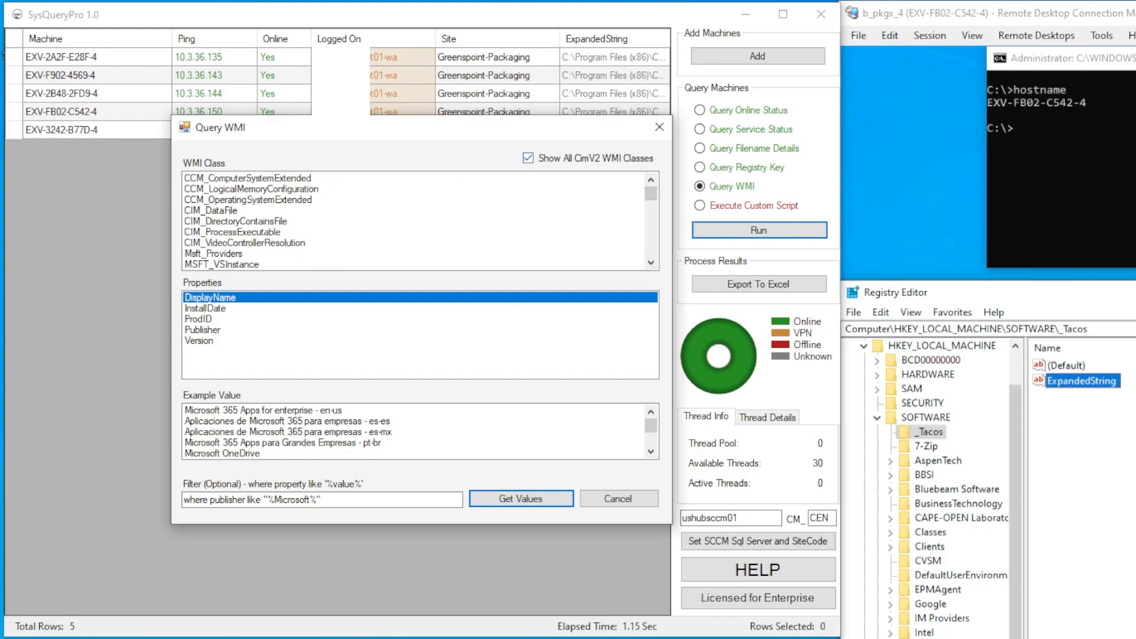
left_click(528, 158)
scroll(414, 221, "down", 2)
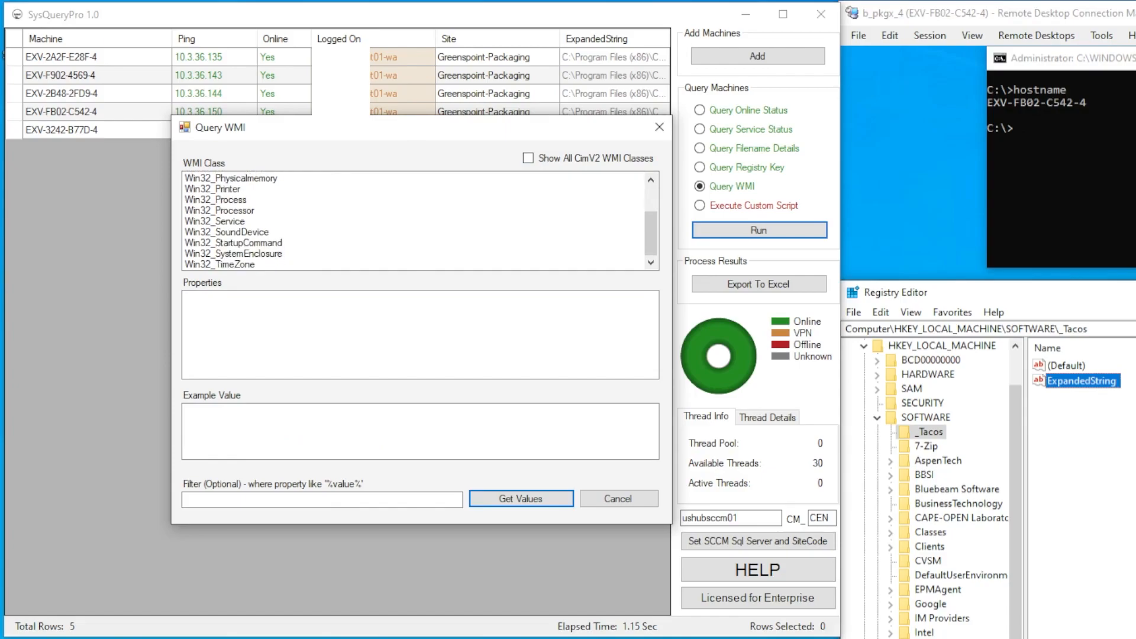
left_click(233, 254)
left_click(219, 265)
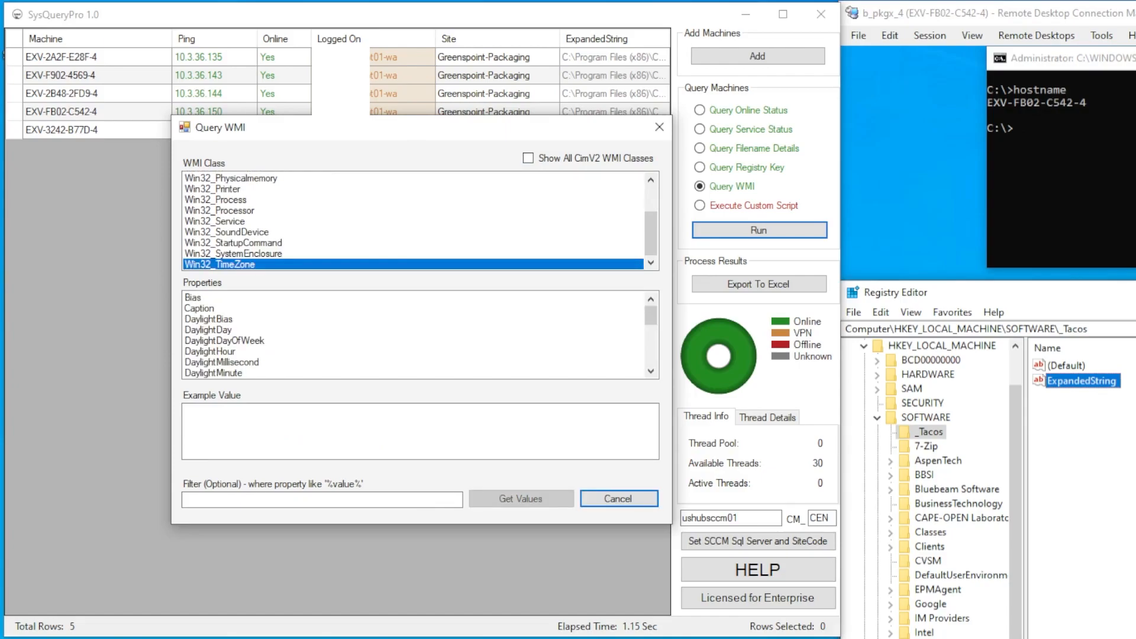
left_click(208, 320)
left_click(199, 309)
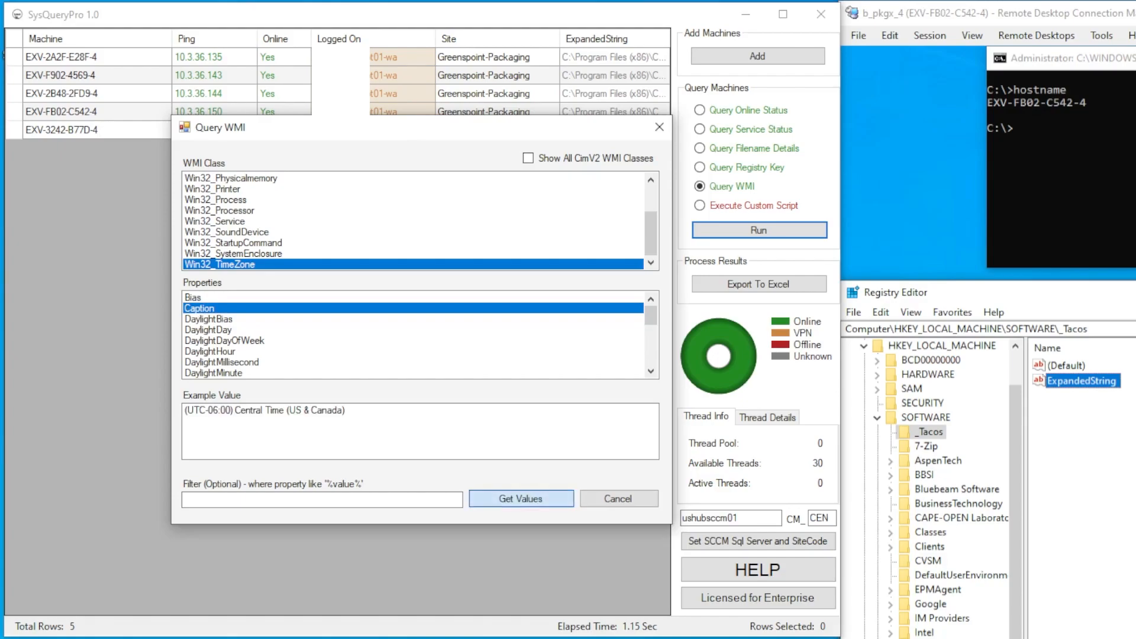
left_click(520, 499)
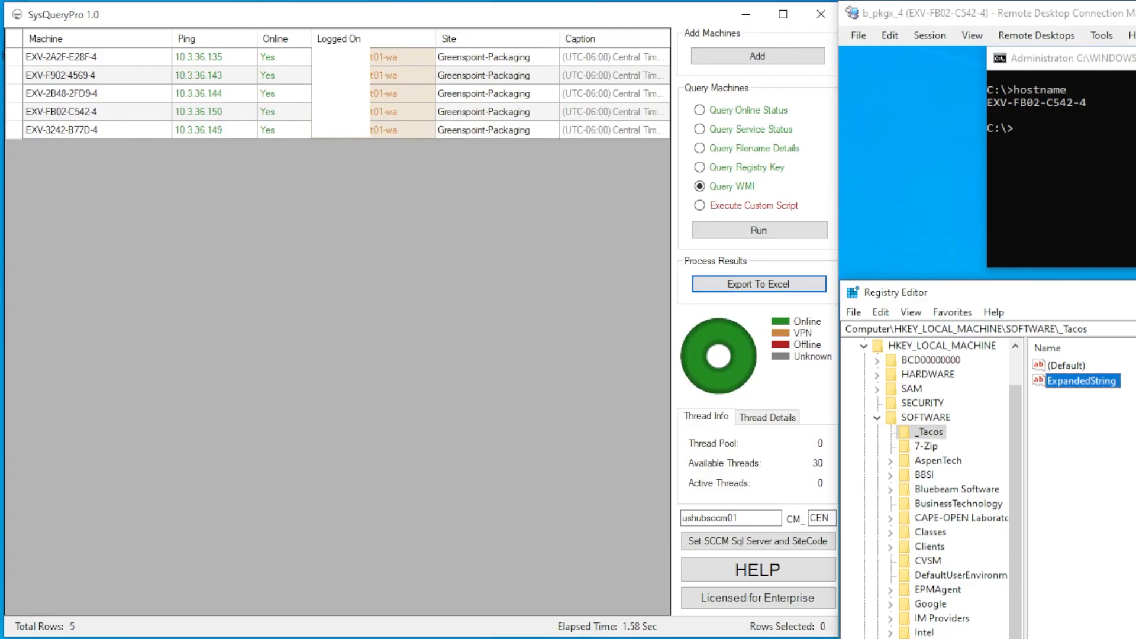
left_click(759, 230)
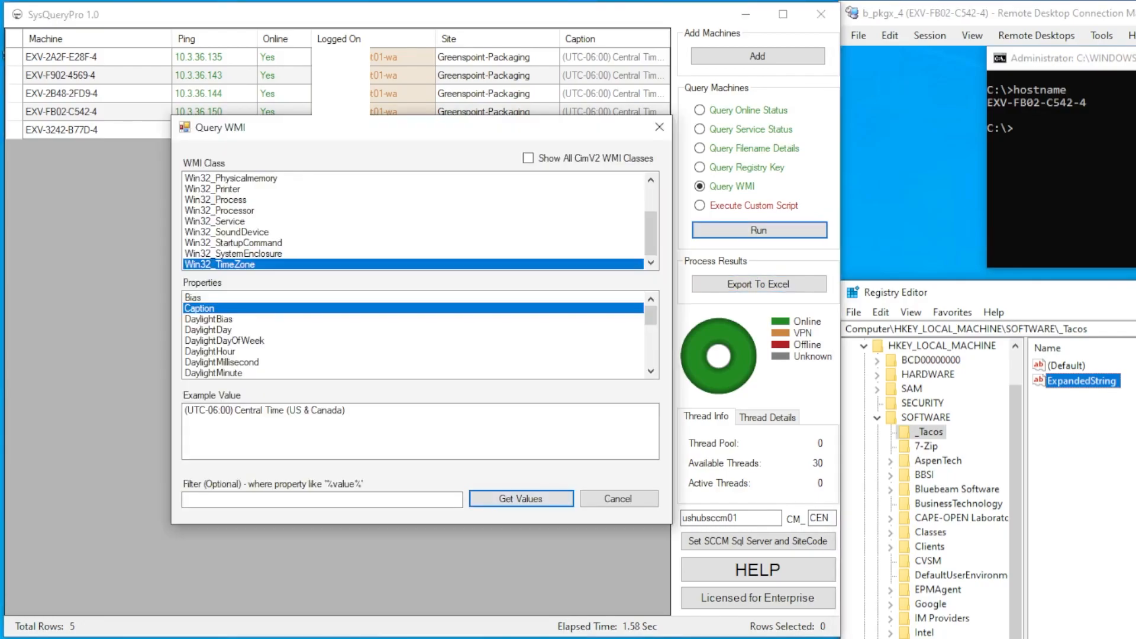
Get the Win32_Processor Caption, showing Intel64 Family 6 Model 85 Stepping 4 on all machines
left_click(220, 210)
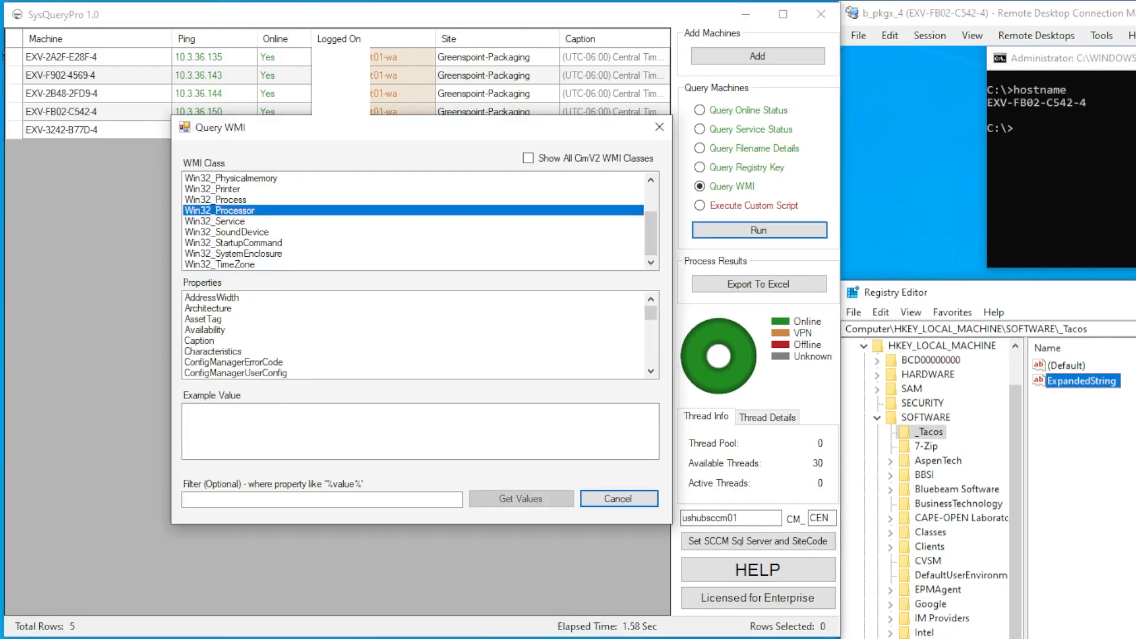
left_click(208, 308)
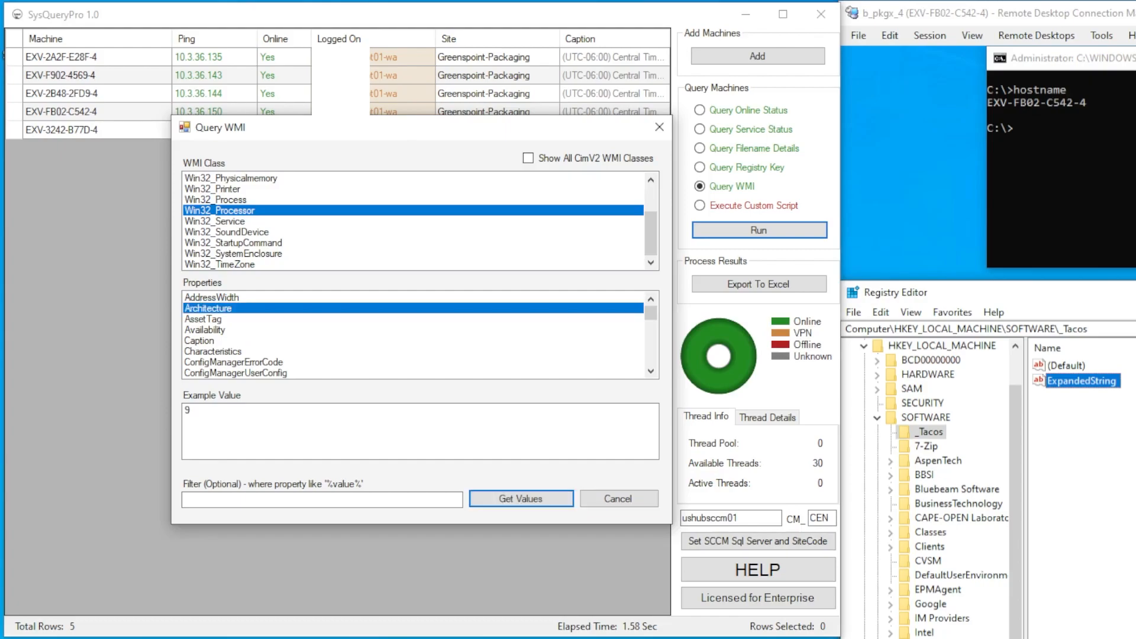
key("Down")
key("Down")
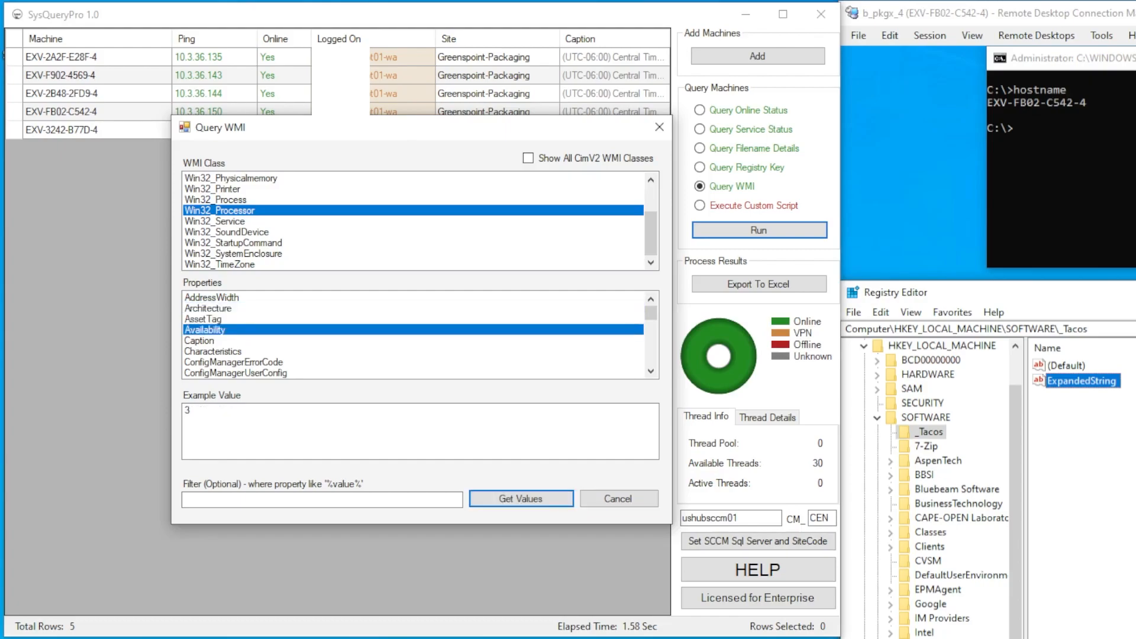
key("Down")
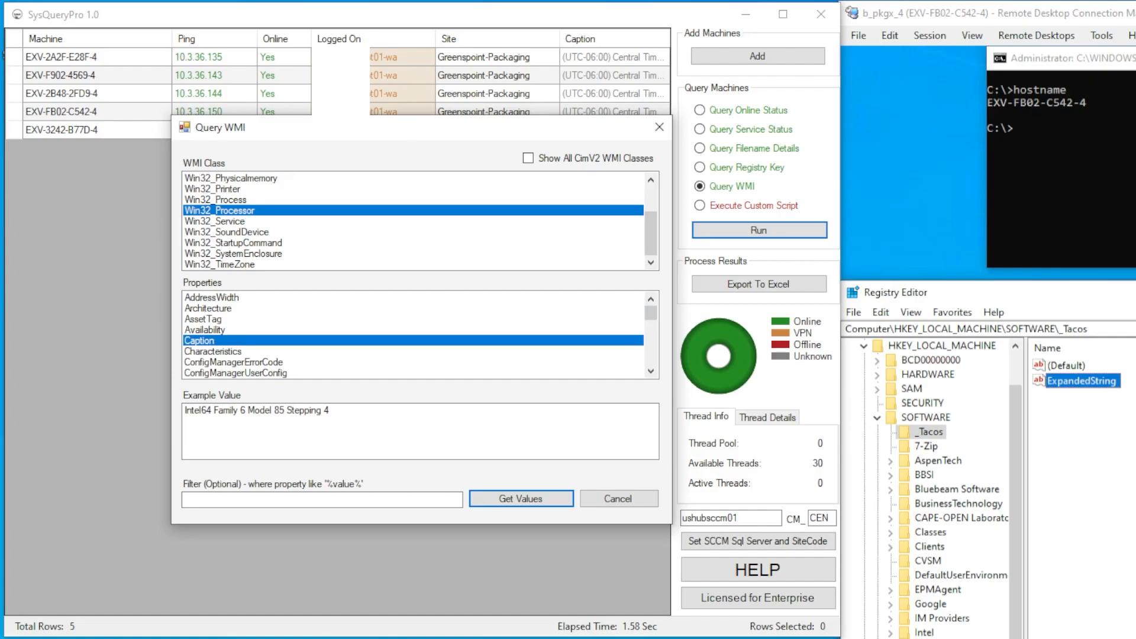
left_click(520, 499)
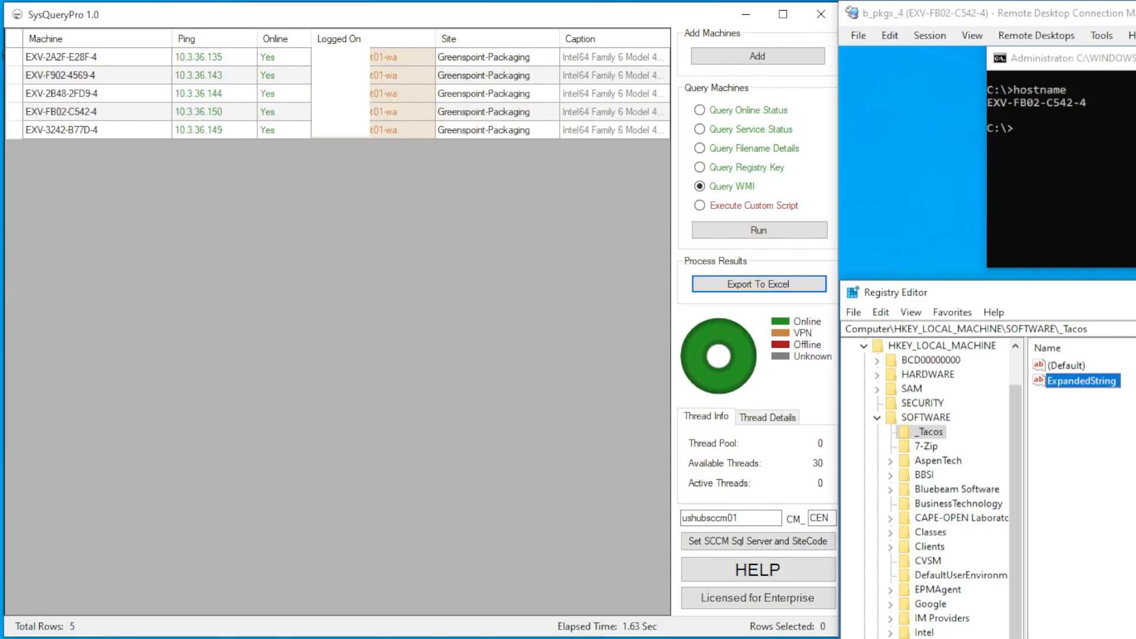
Execute the custom script on all five machines and check the remote Registry Editor's View menu
left_click(727, 206)
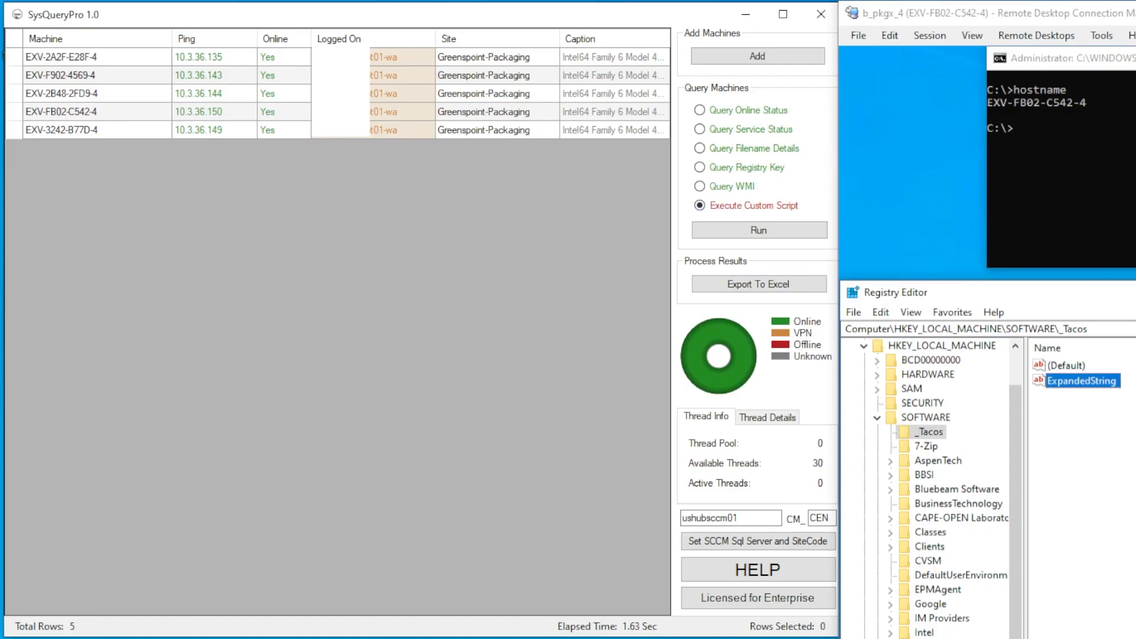
left_click(758, 231)
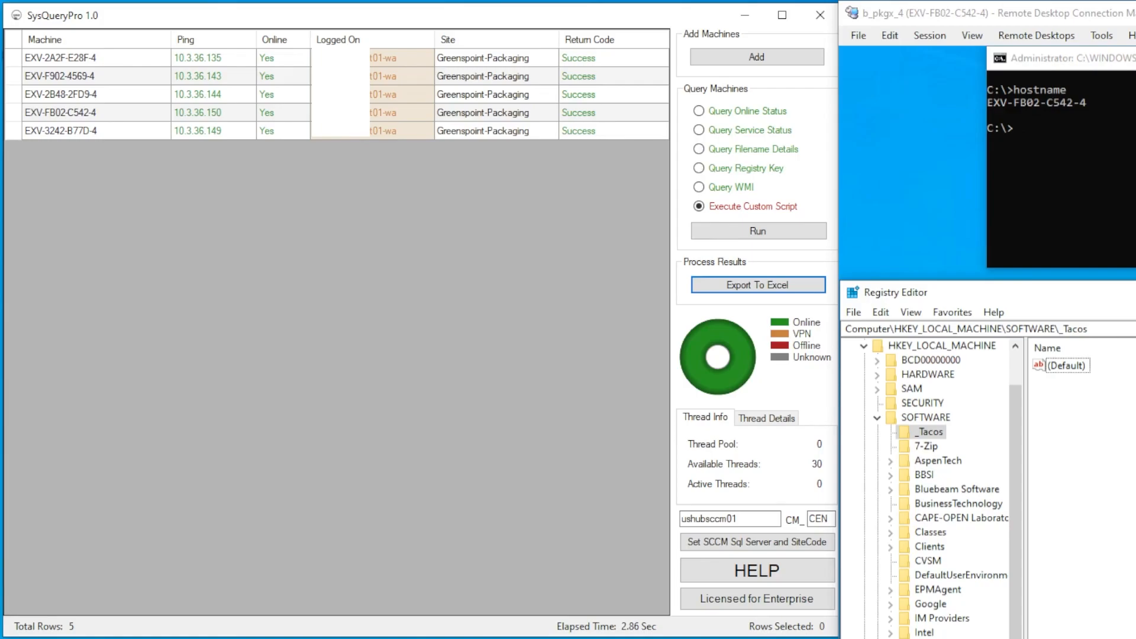
left_click(911, 312)
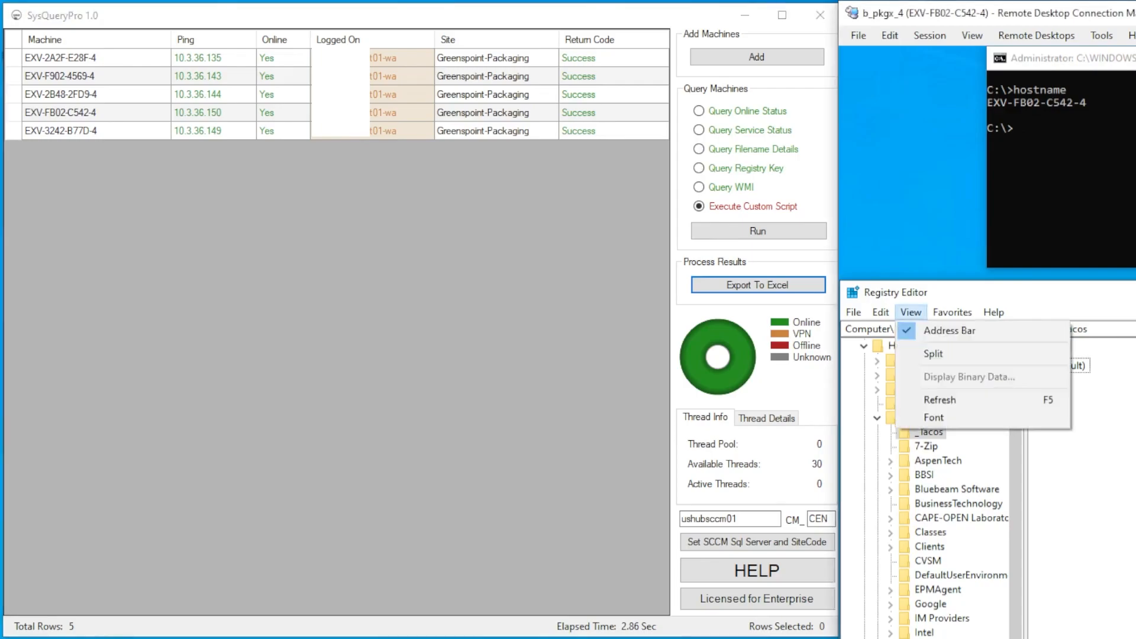
left_click(124, 112)
Open the C$ share of EXV-FB02-C542-4 in an Explorer window and move it higher
right_click(124, 112)
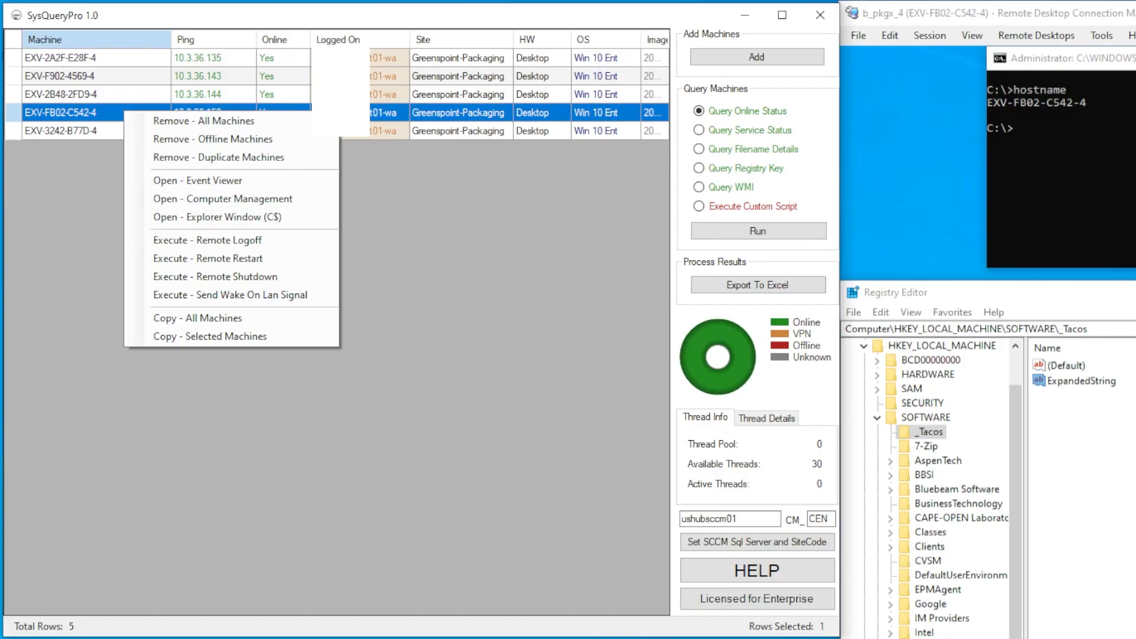
left_click(217, 217)
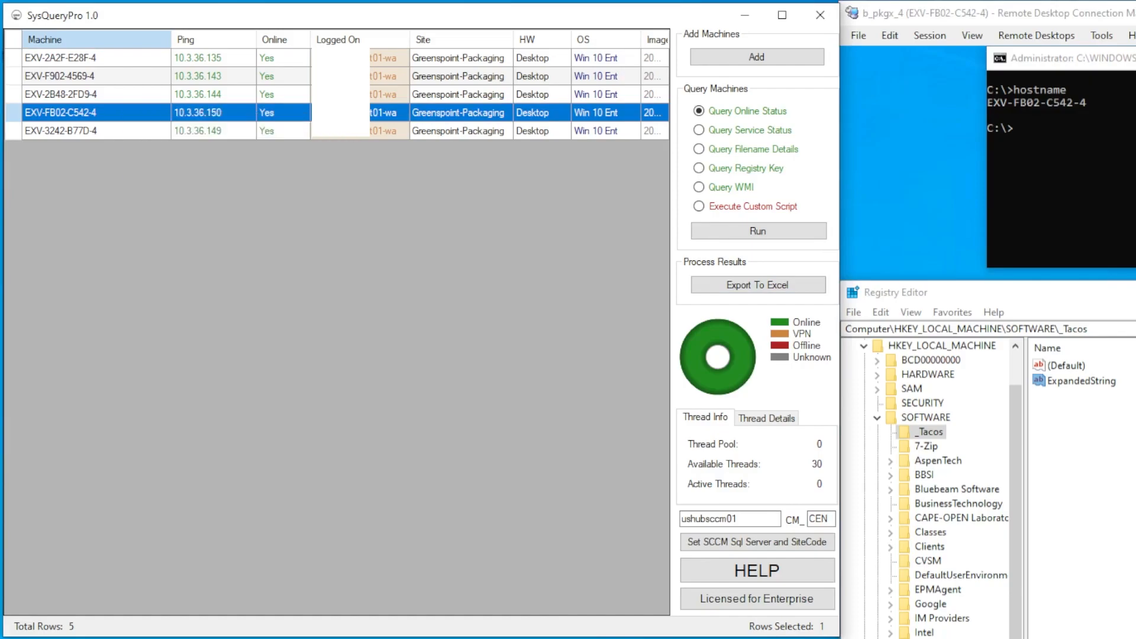
left_click_drag(578, 481, 596, 266)
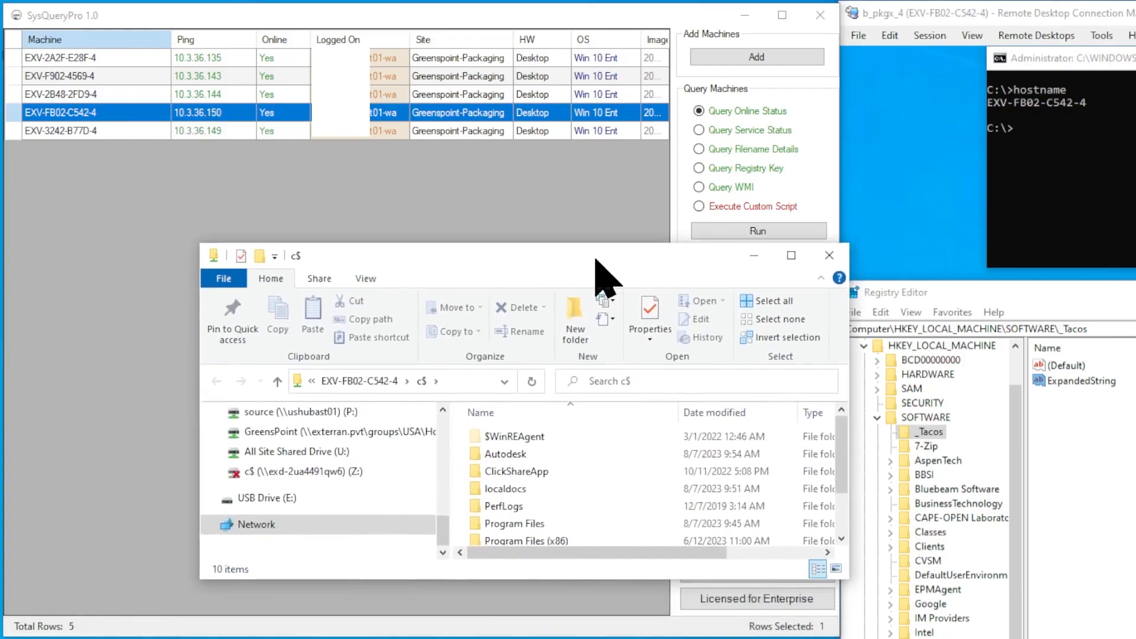
left_click(299, 111)
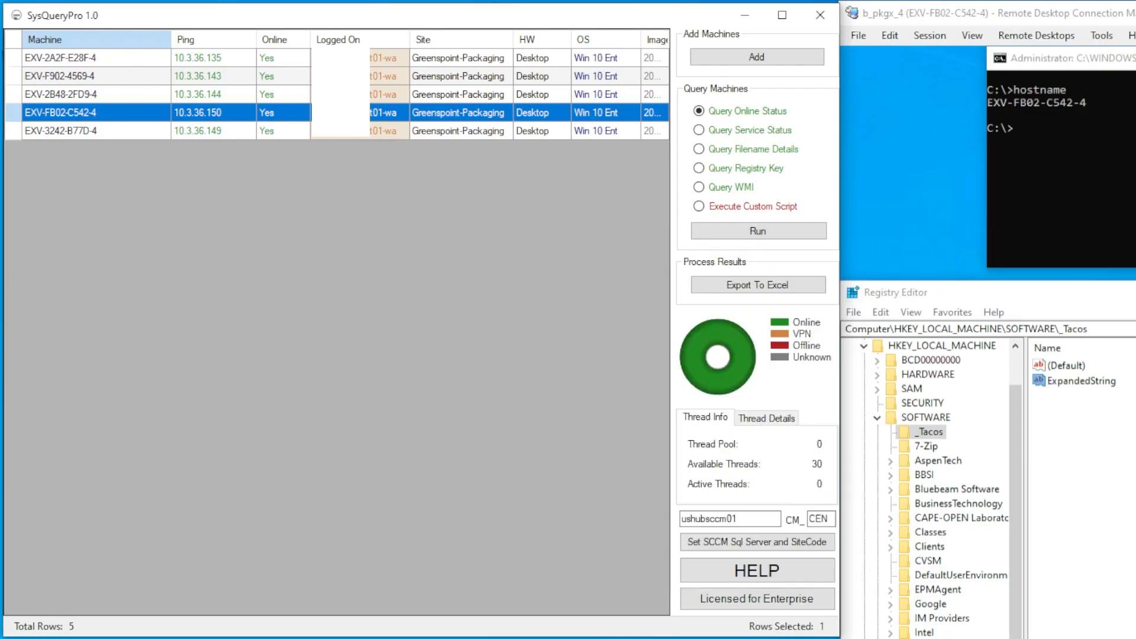
Open Computer Management for EXV-FB02-C542-4 and move its window down and right
right_click(299, 108)
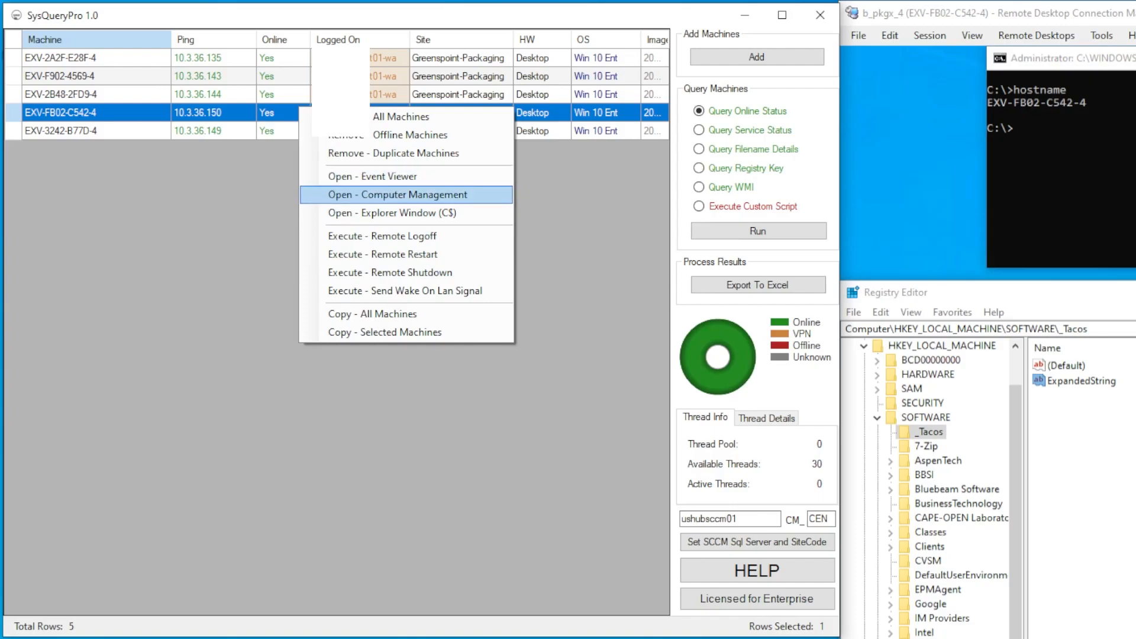
left_click(398, 194)
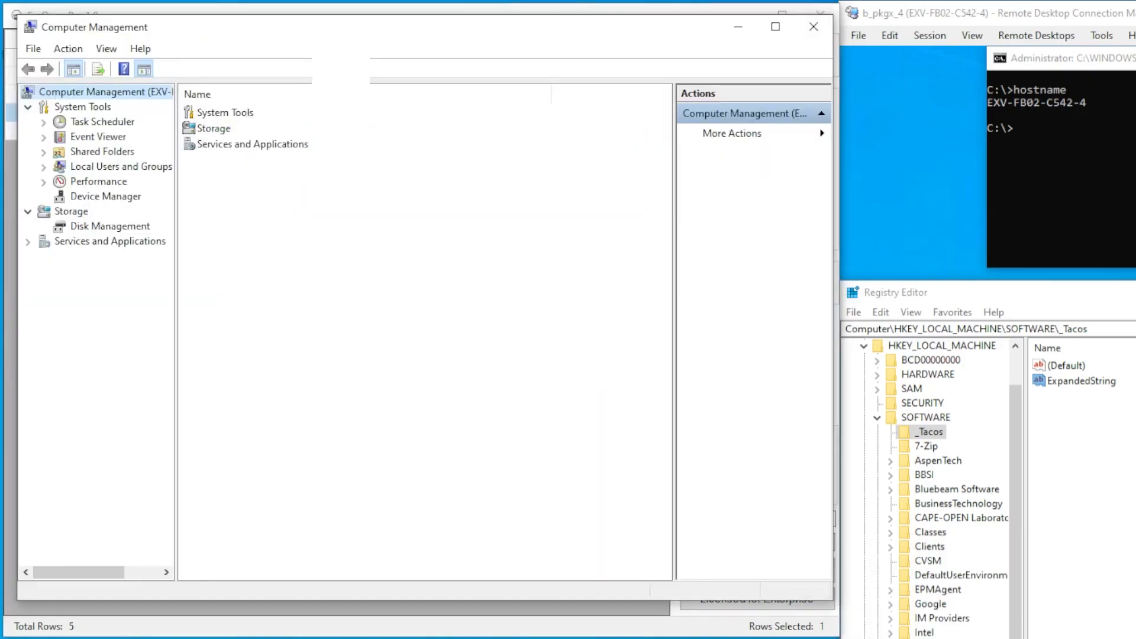
left_click_drag(292, 31, 477, 194)
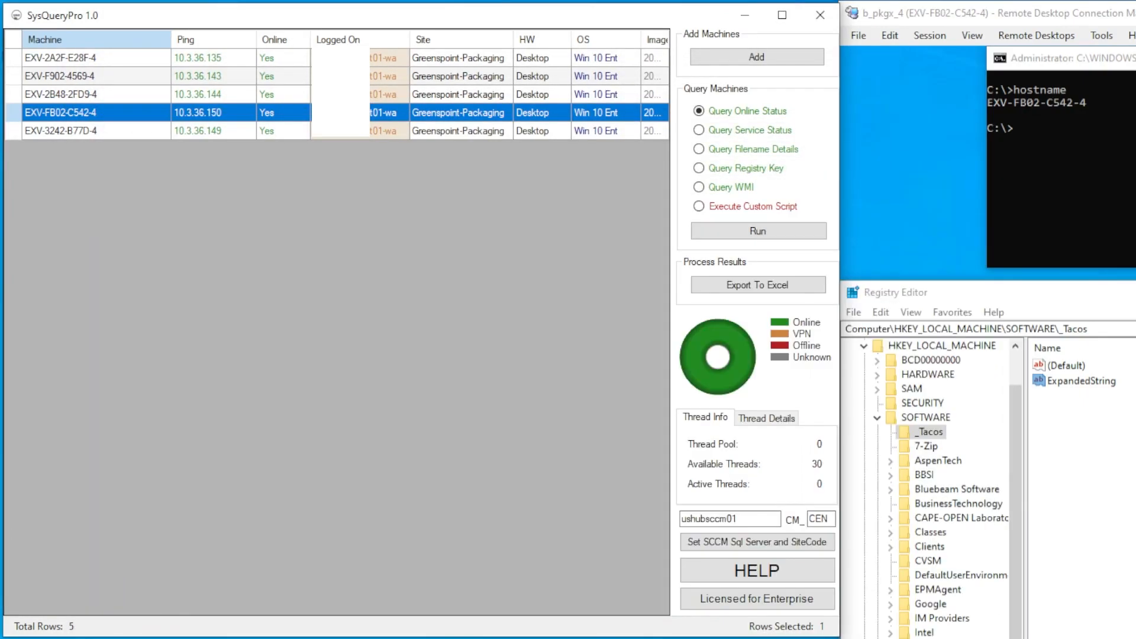
right_click(399, 118)
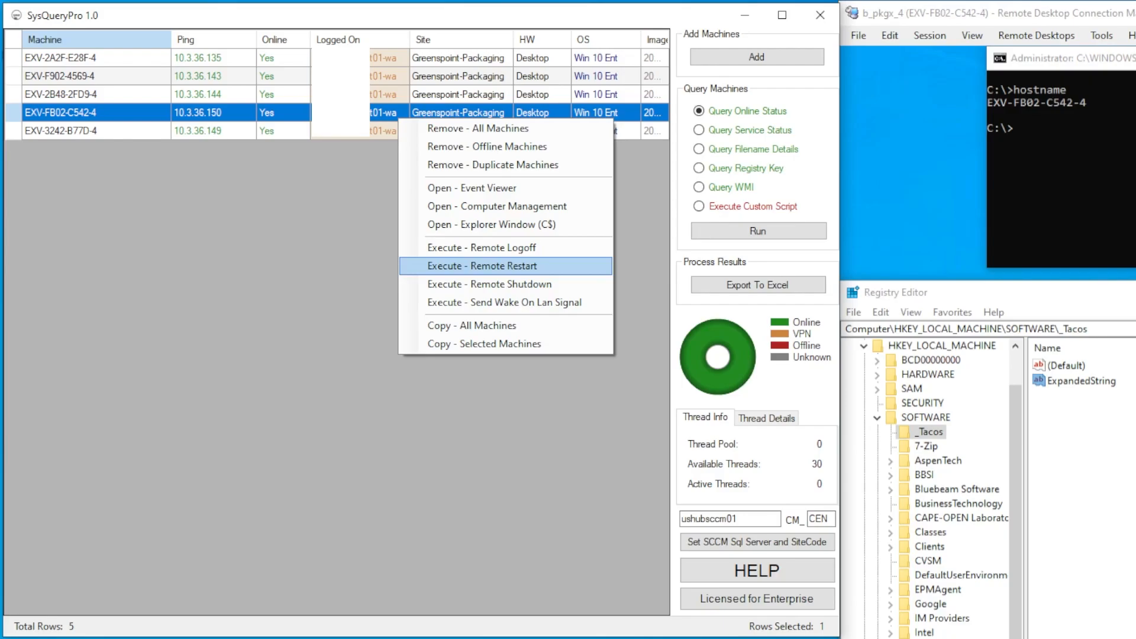
key("Return")
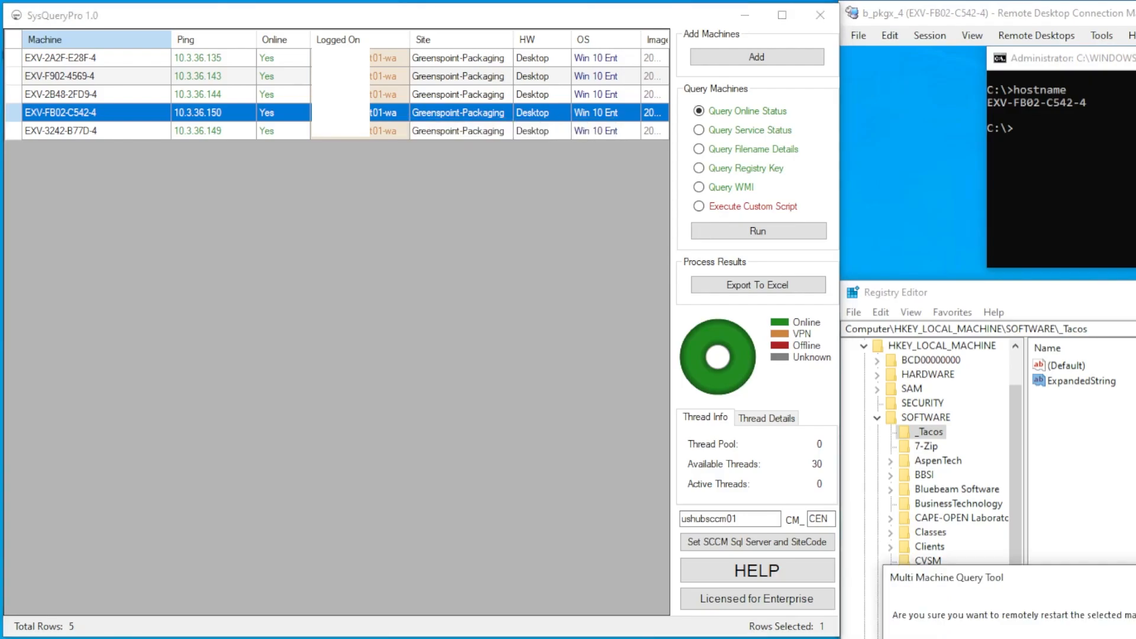
left_click_drag(1042, 579, 473, 173)
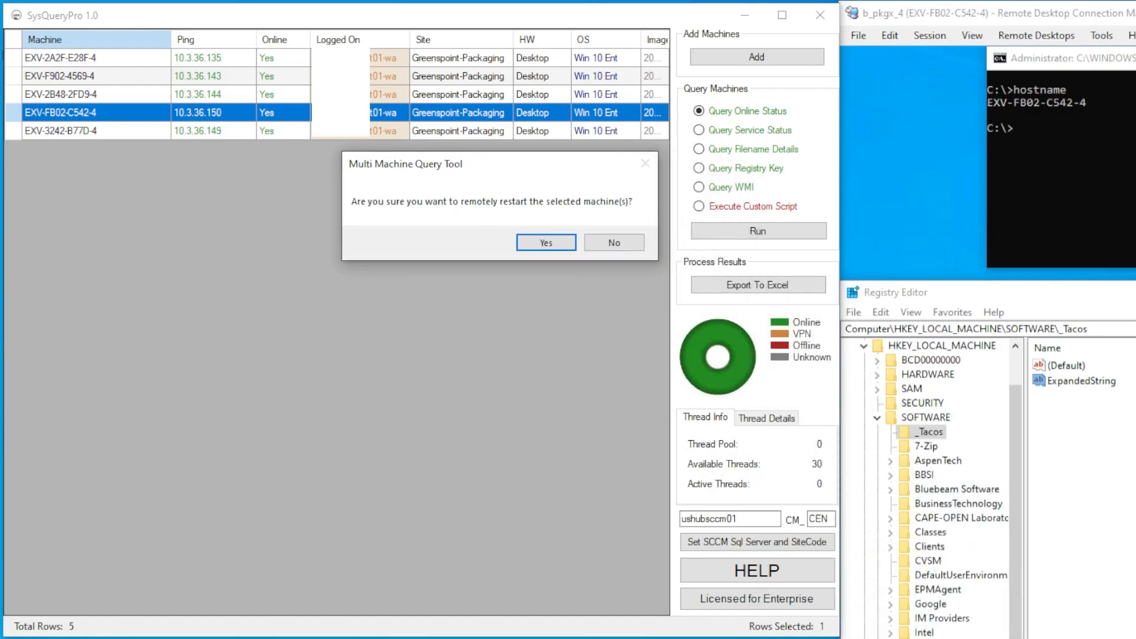
key("Return")
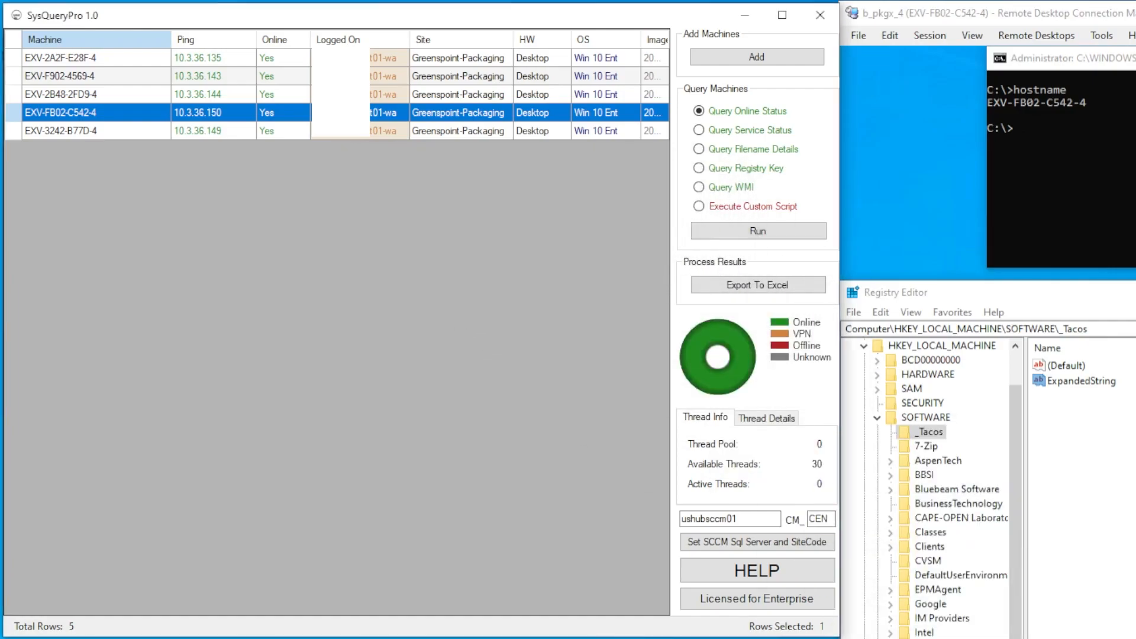
left_click(360, 58)
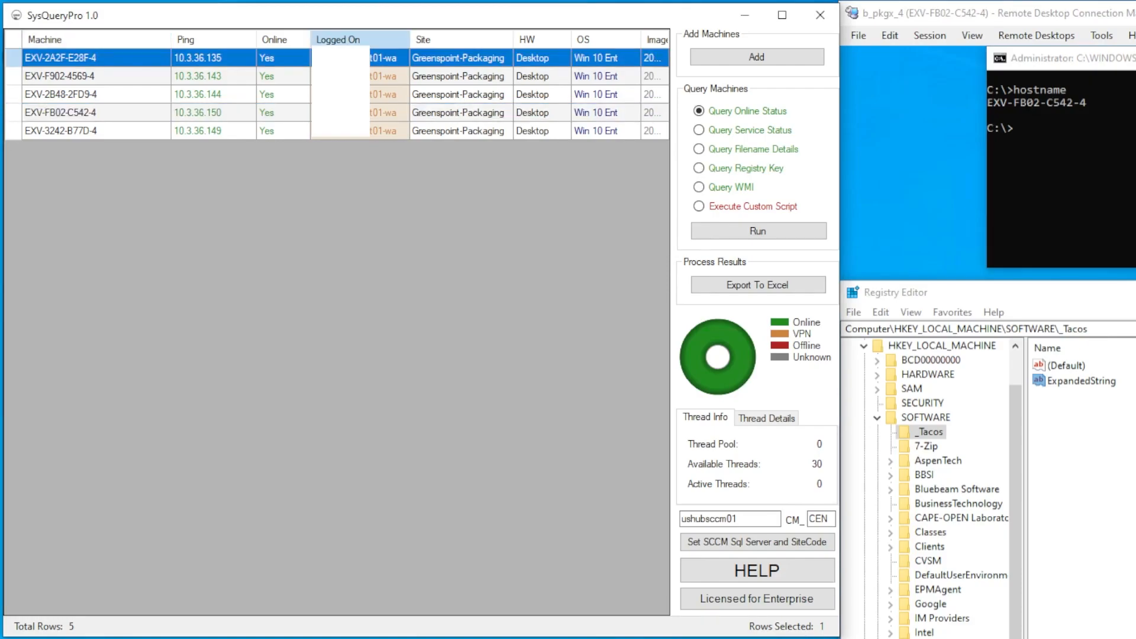
key("ctrl+a")
right_click(457, 83)
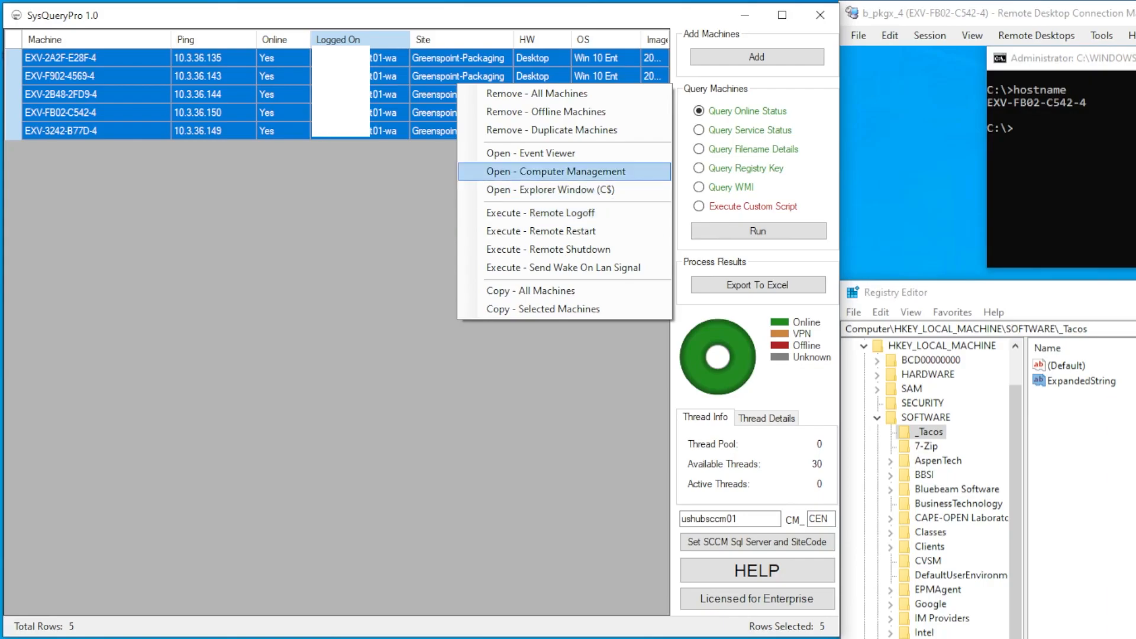
left_click(556, 172)
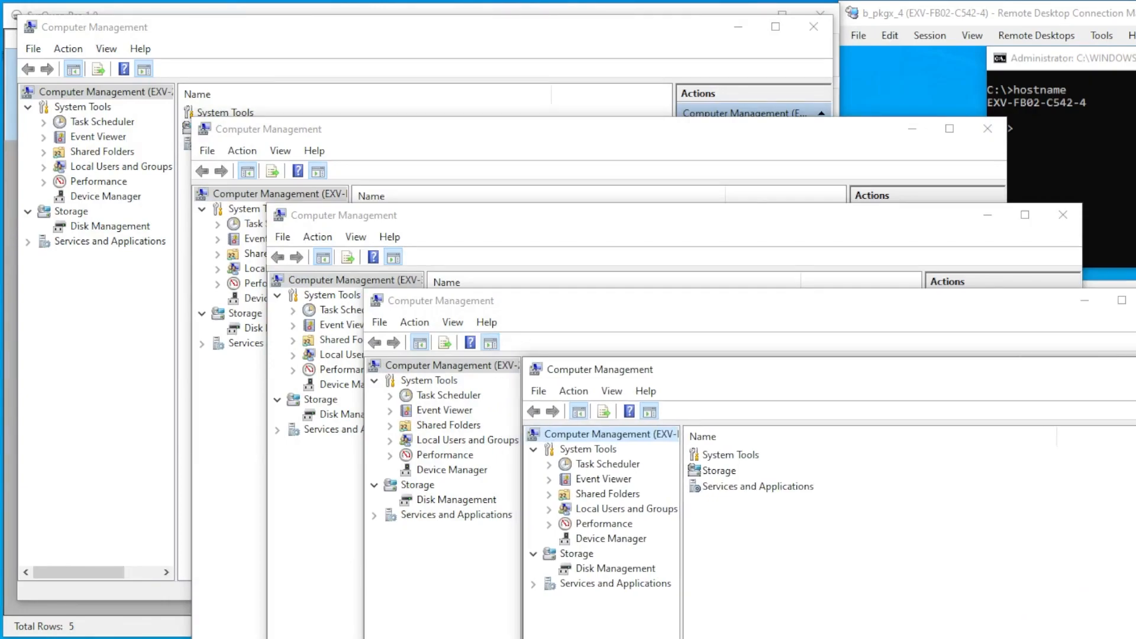
left_click(379, 27)
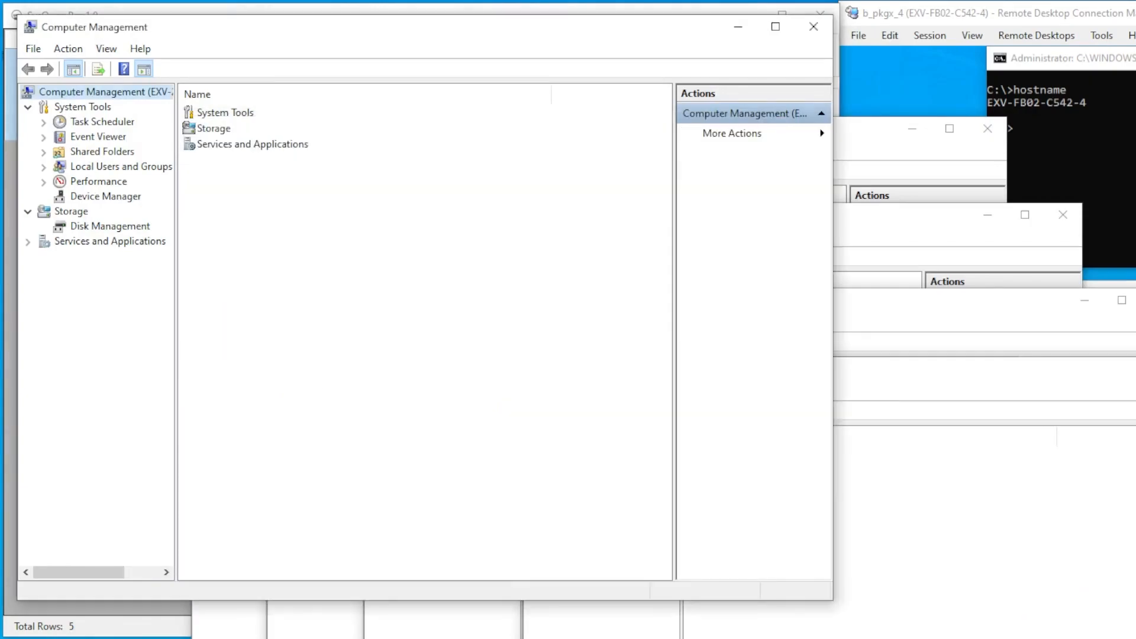
left_click_drag(176, 308, 306, 308)
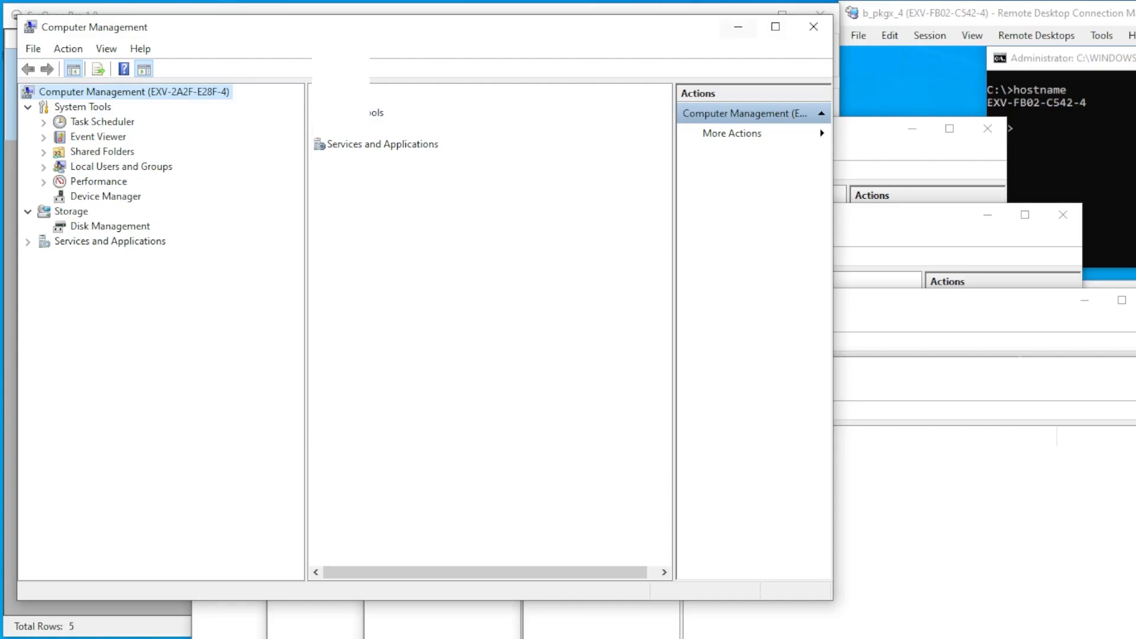
left_click(814, 27)
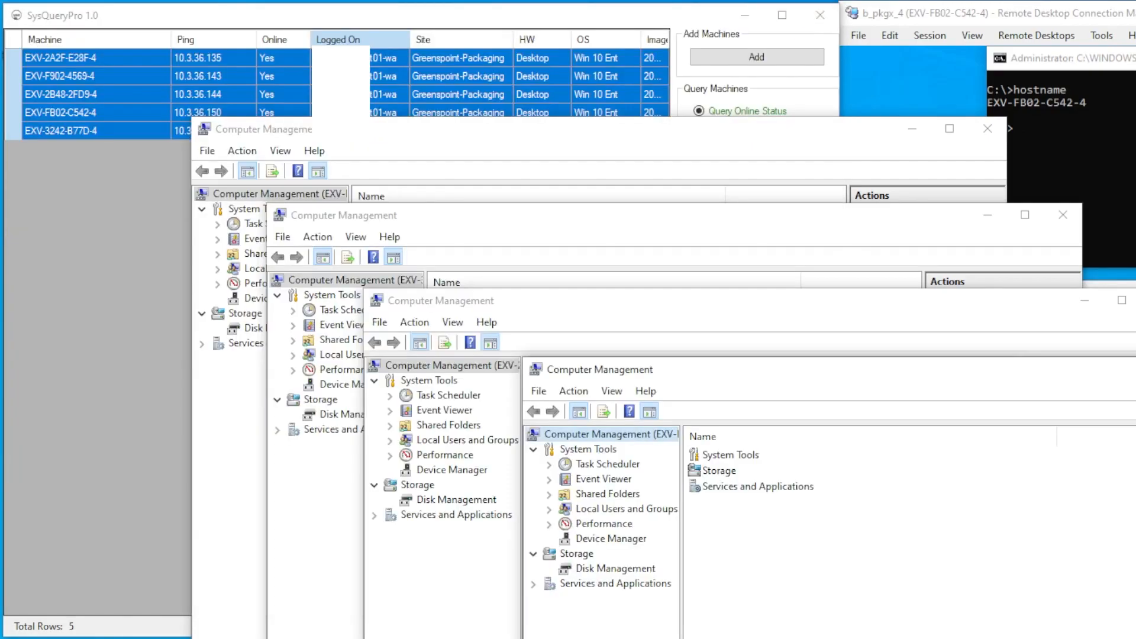
key("alt+F4")
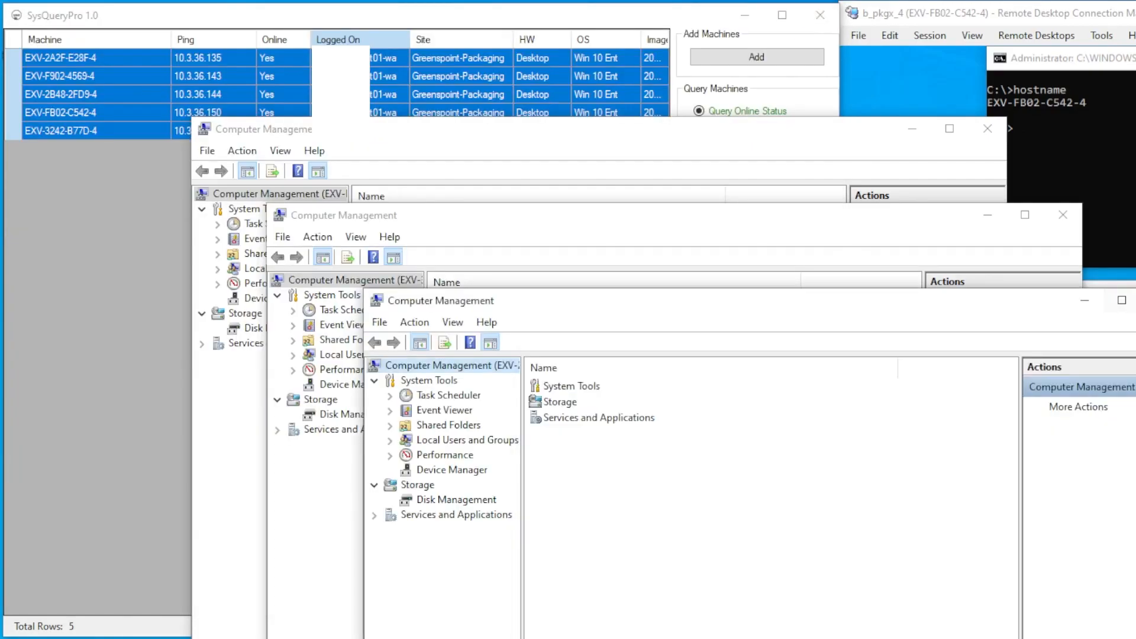
key("alt+F4")
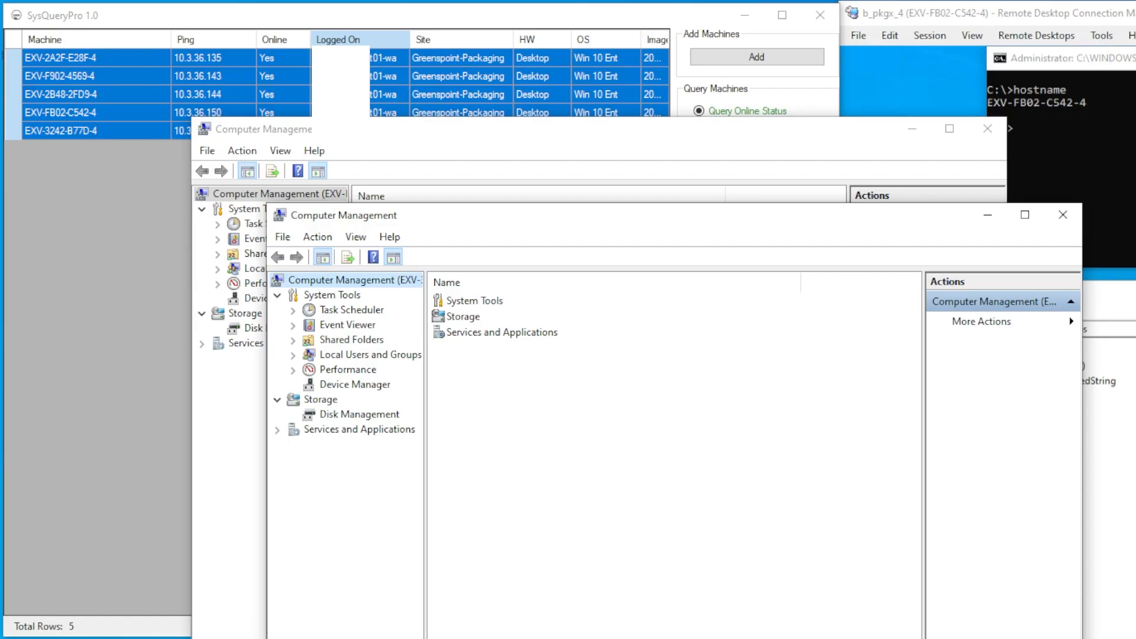
left_click_drag(425, 473, 562, 473)
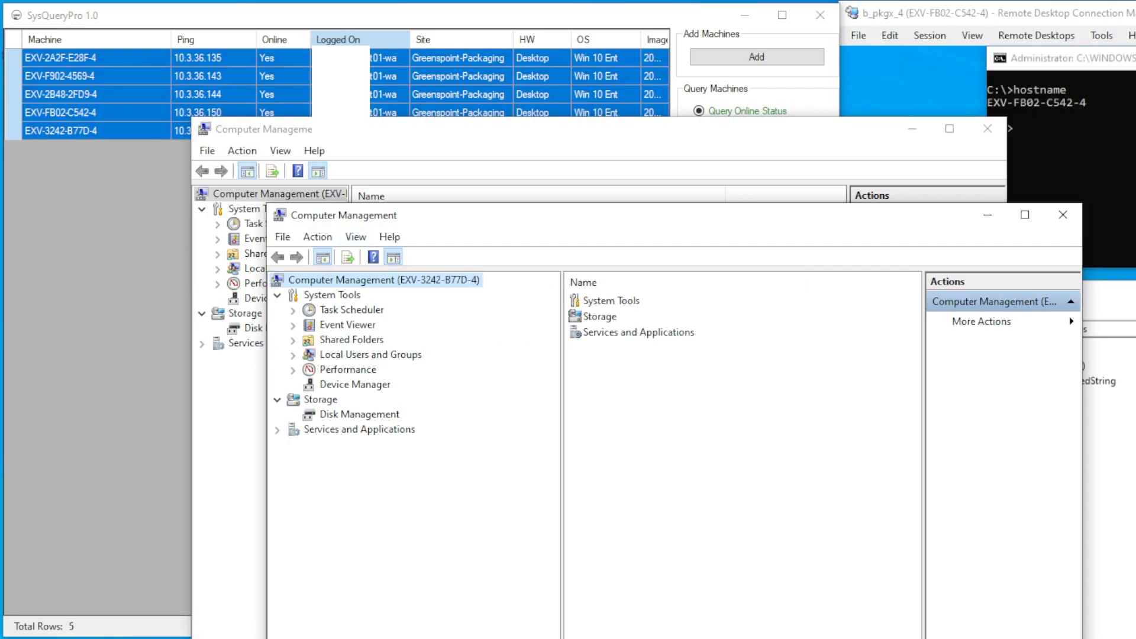
left_click_drag(391, 216, 313, 317)
left_click_drag(350, 266, 442, 266)
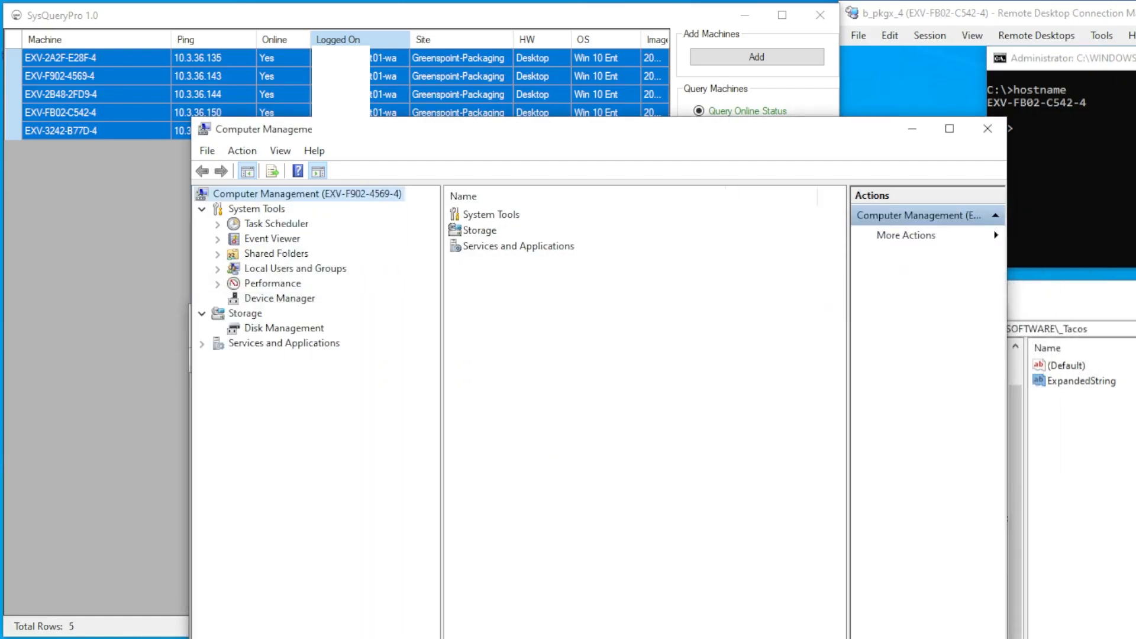
key("alt+Tab")
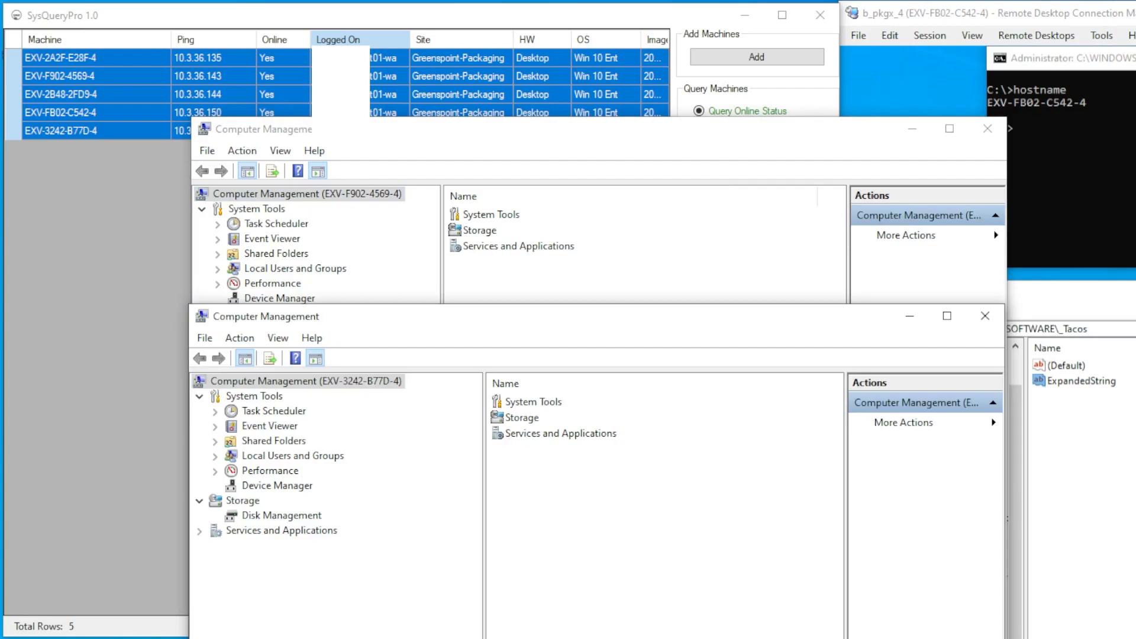
left_click(984, 316)
left_click(988, 128)
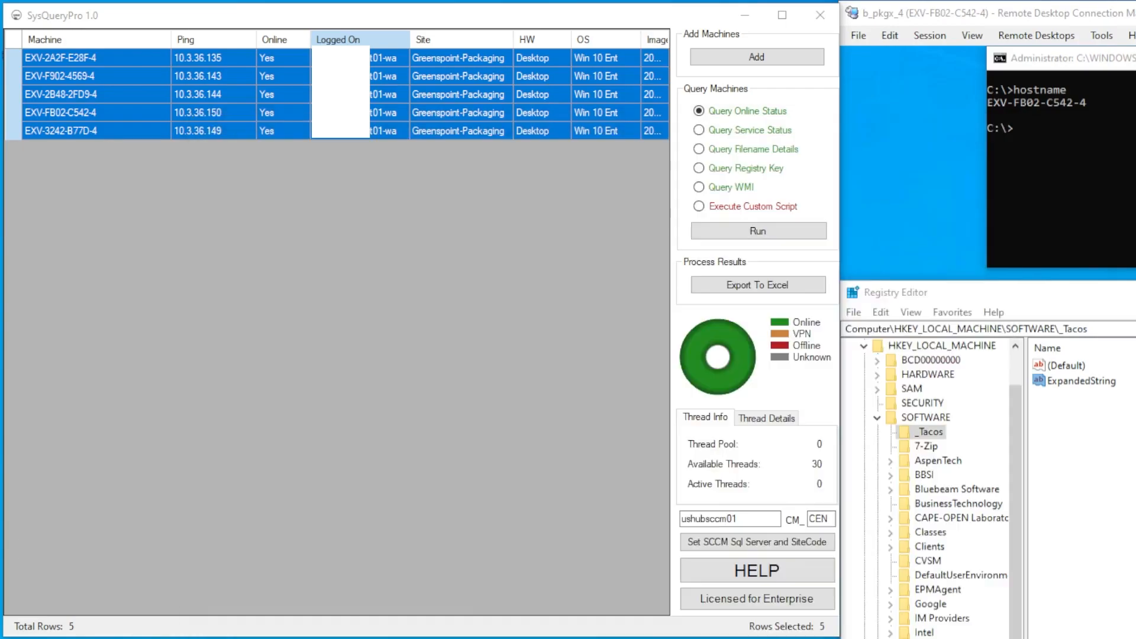
Send Execute - Remote Restart to EXV-FB02-C542-4 and confirm with Yes
left_click(460, 94)
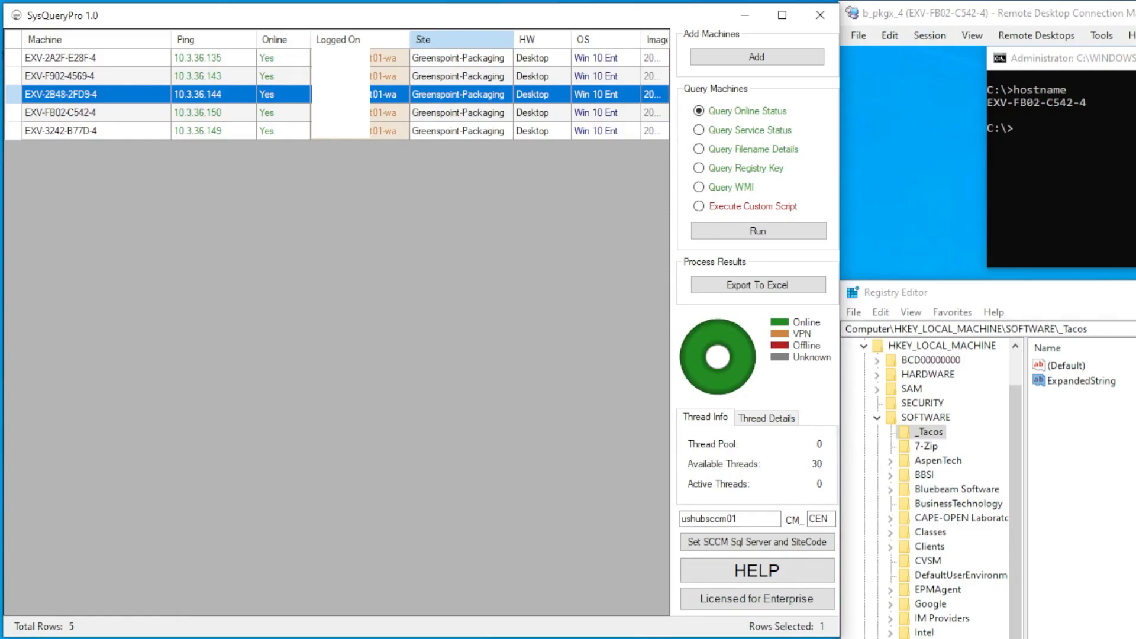
left_click(94, 112)
right_click(107, 112)
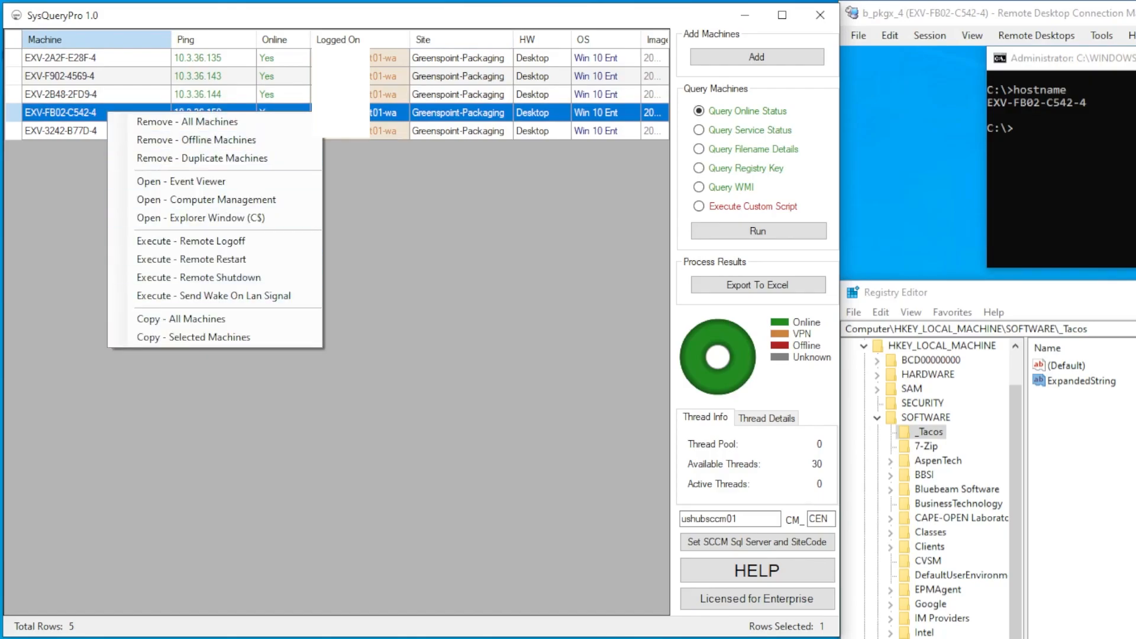
left_click(191, 259)
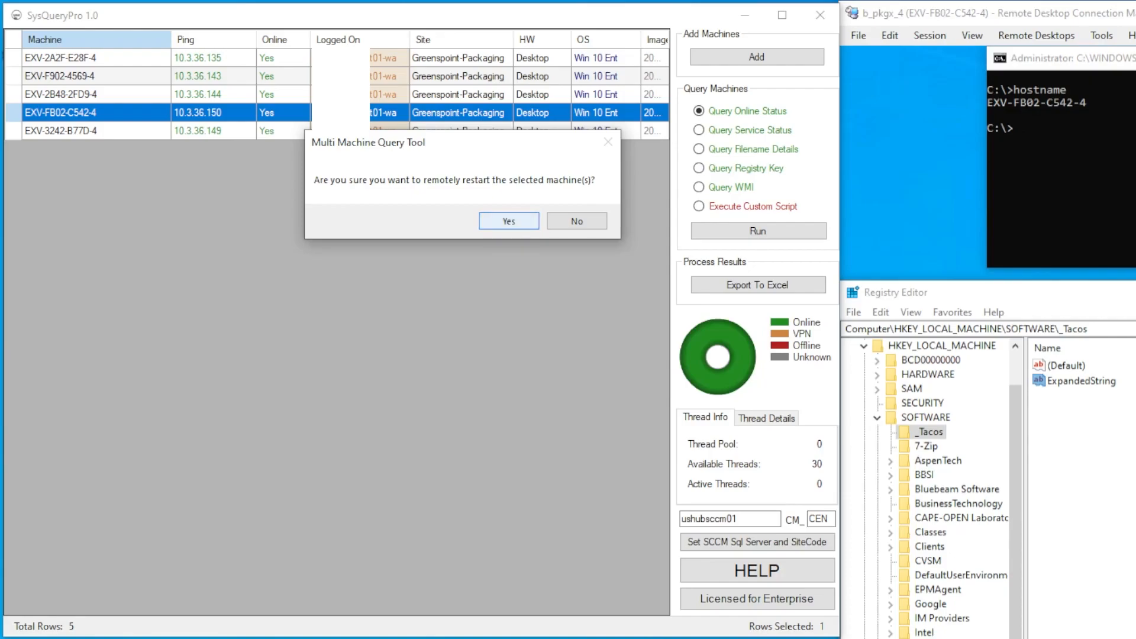
key("Return")
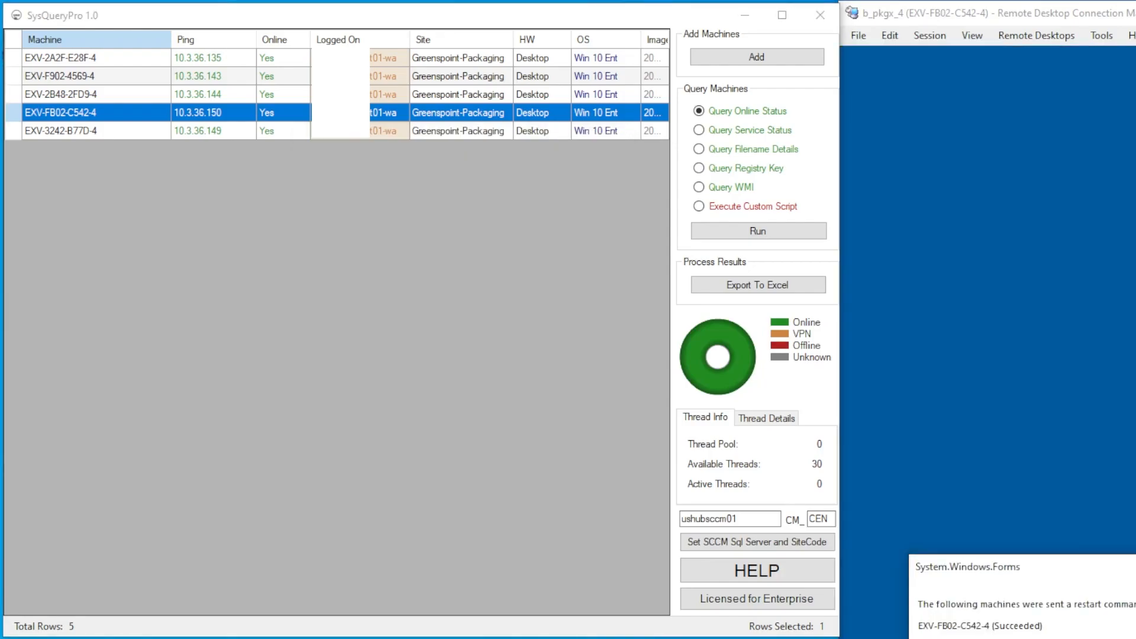